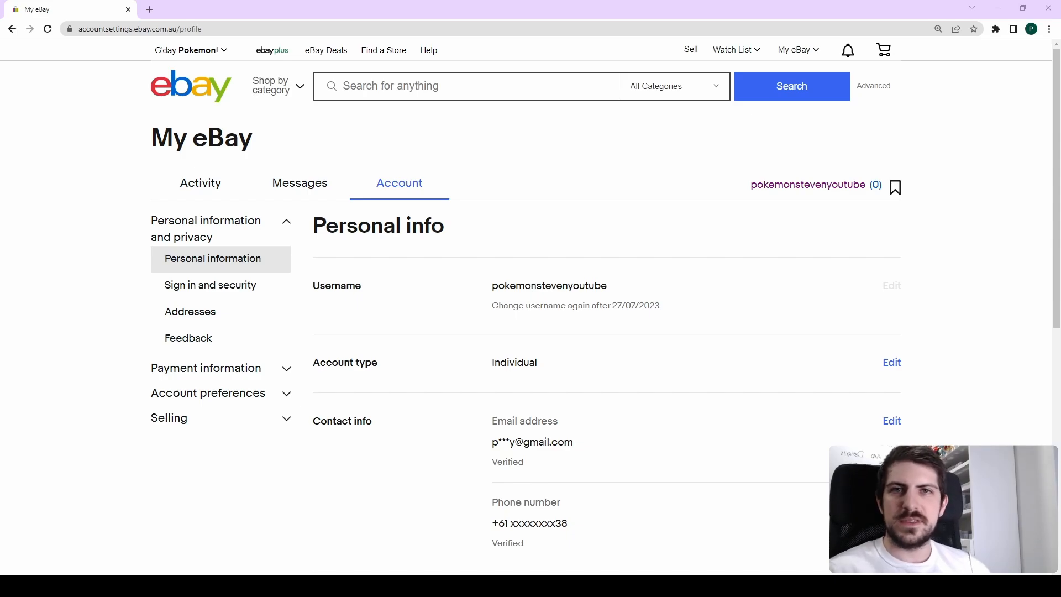
- Open the Selling preferences page from the account settings
mouse_move(190, 50)
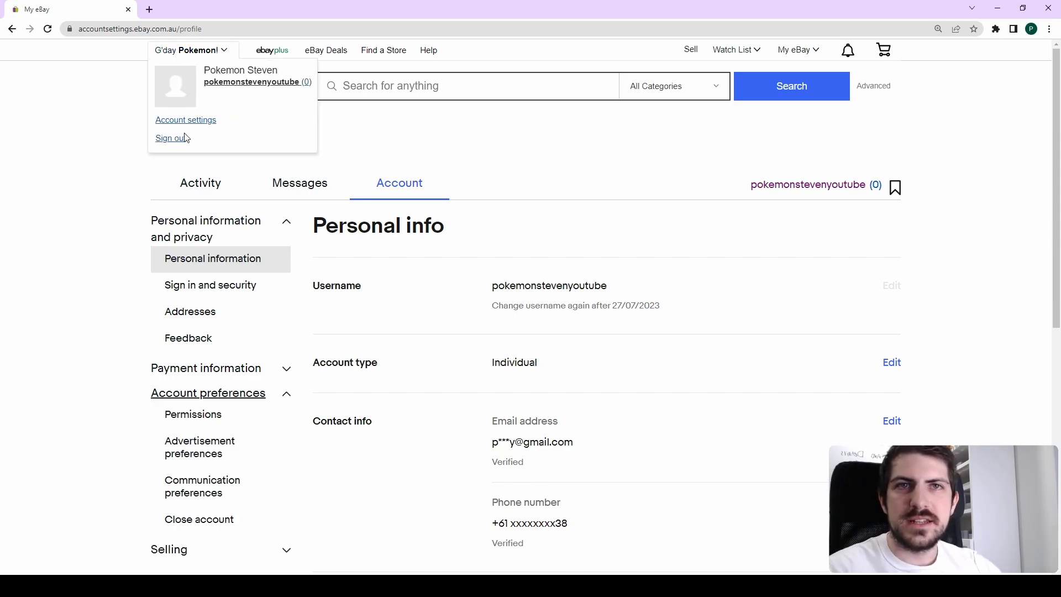
click(186, 120)
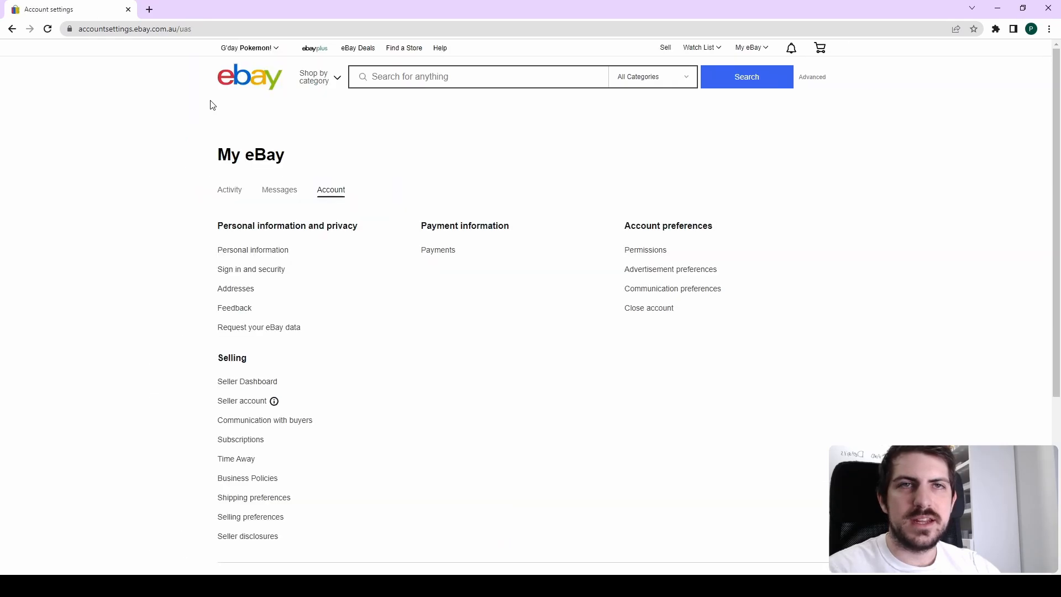
scroll(352, 497, down, 1)
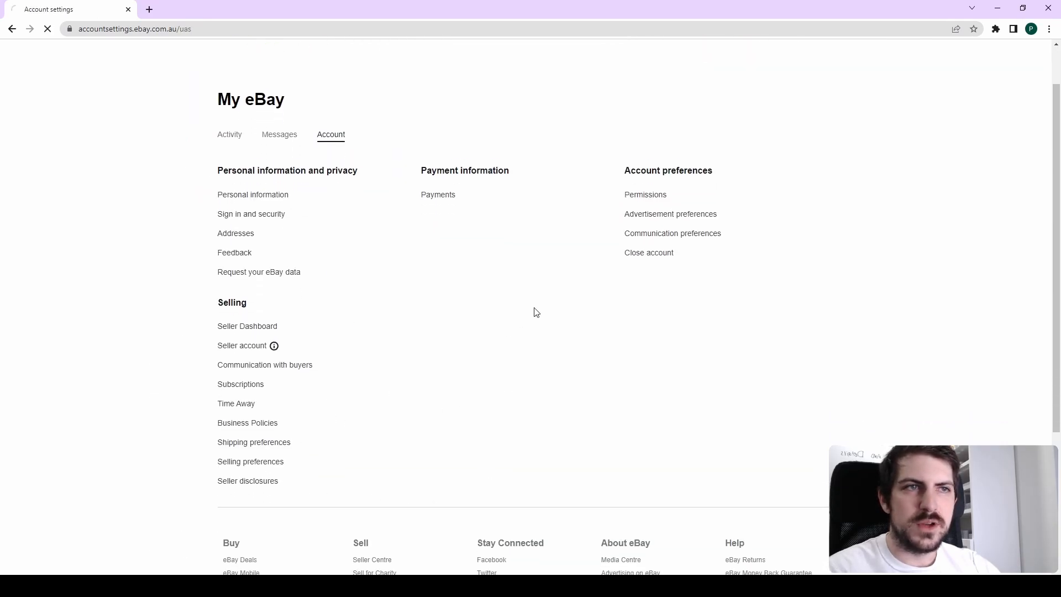
click(274, 462)
scroll(331, 421, down, 1)
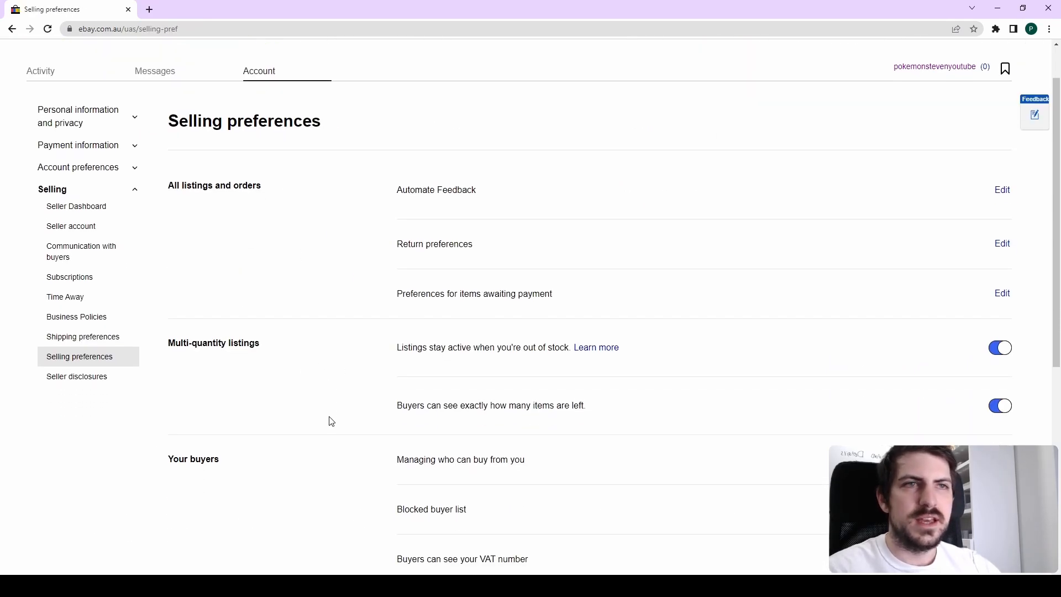
- Add the stored comment "Thankyou for buying from my store!" to the Automate Feedback preference and save the comment list
drag(162, 178, 534, 188)
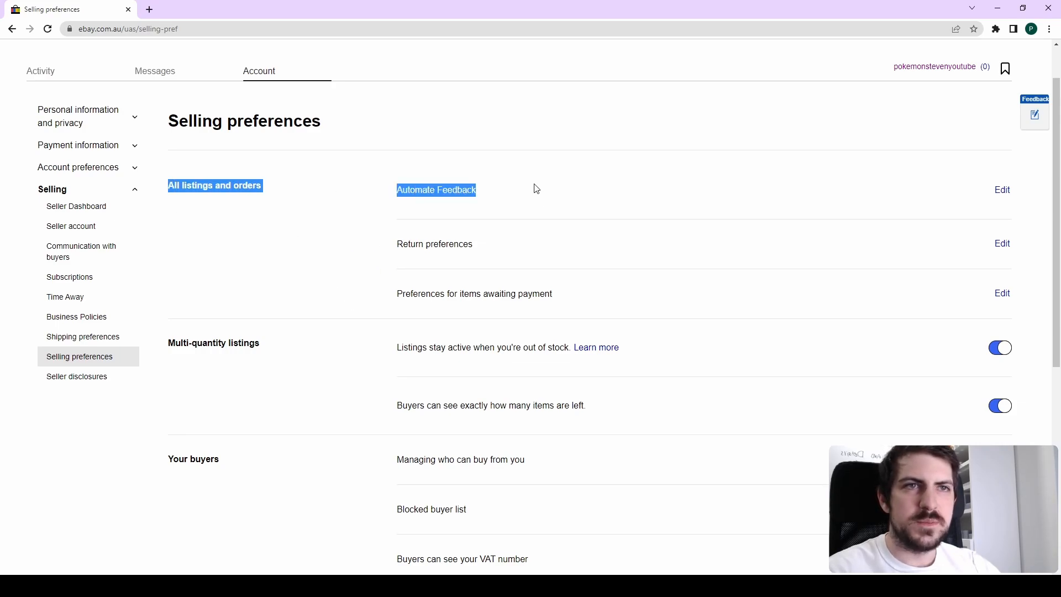
click(535, 188)
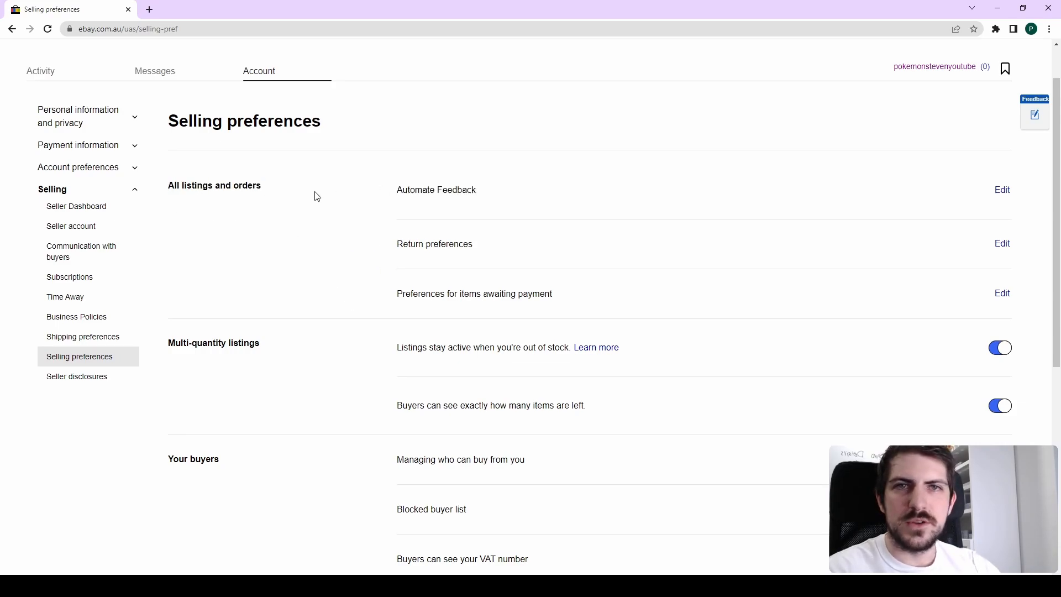
click(1002, 190)
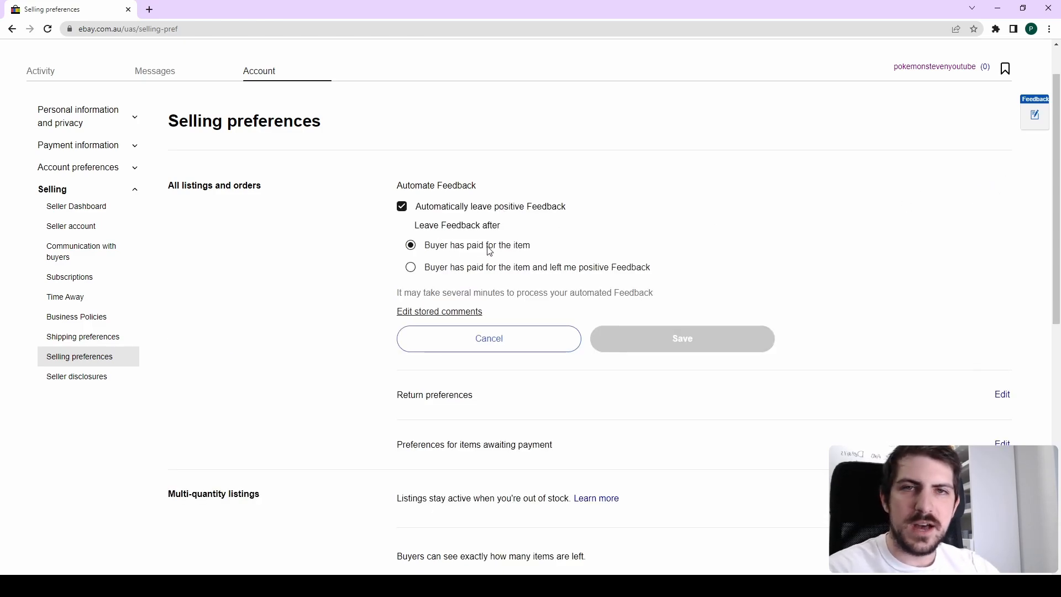
click(466, 312)
scroll(581, 340, down, 1)
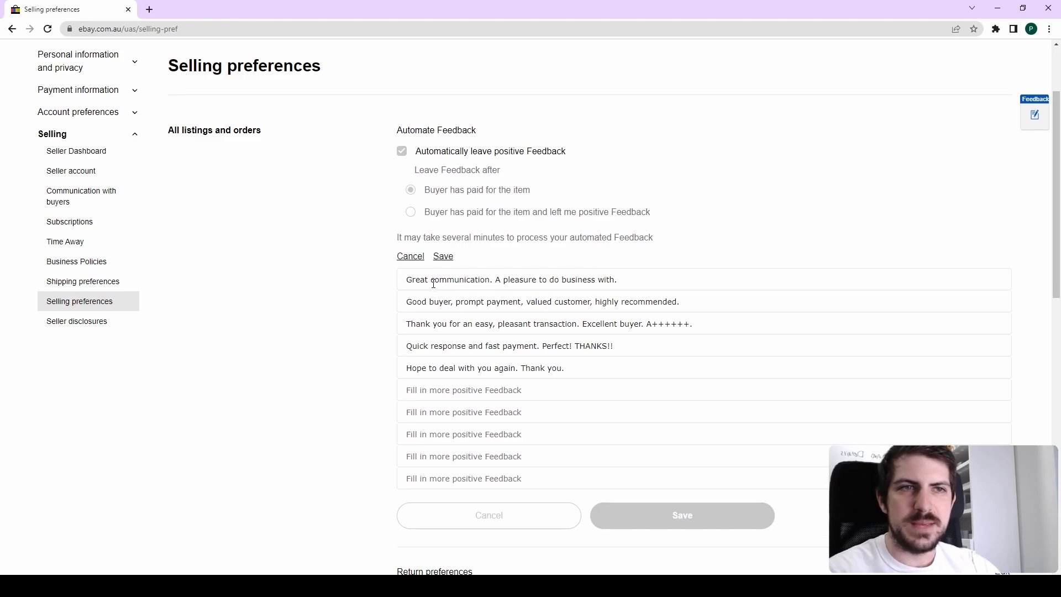
click(450, 387)
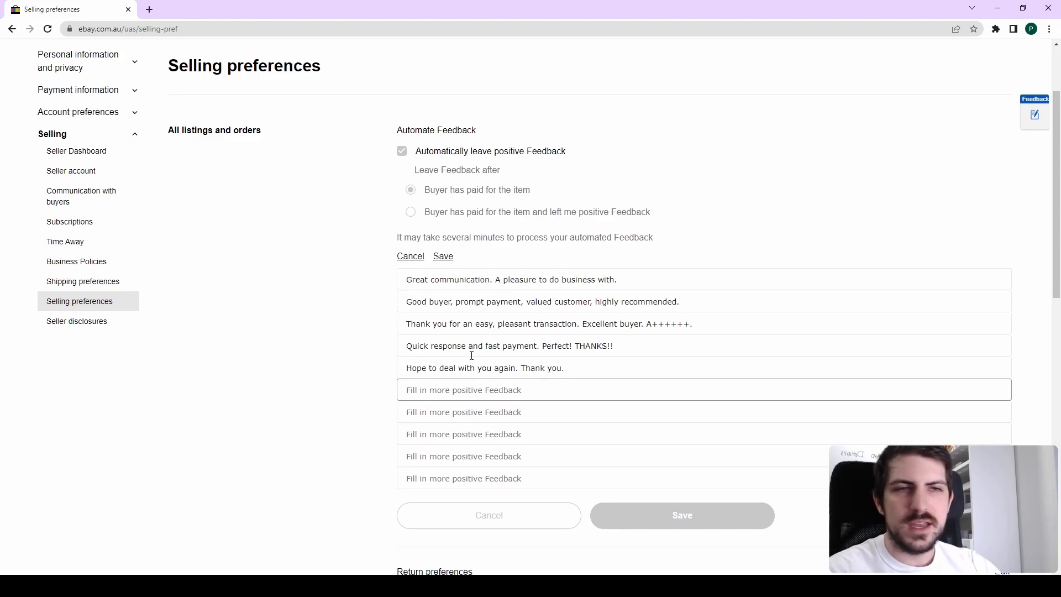
text(Thankyou )
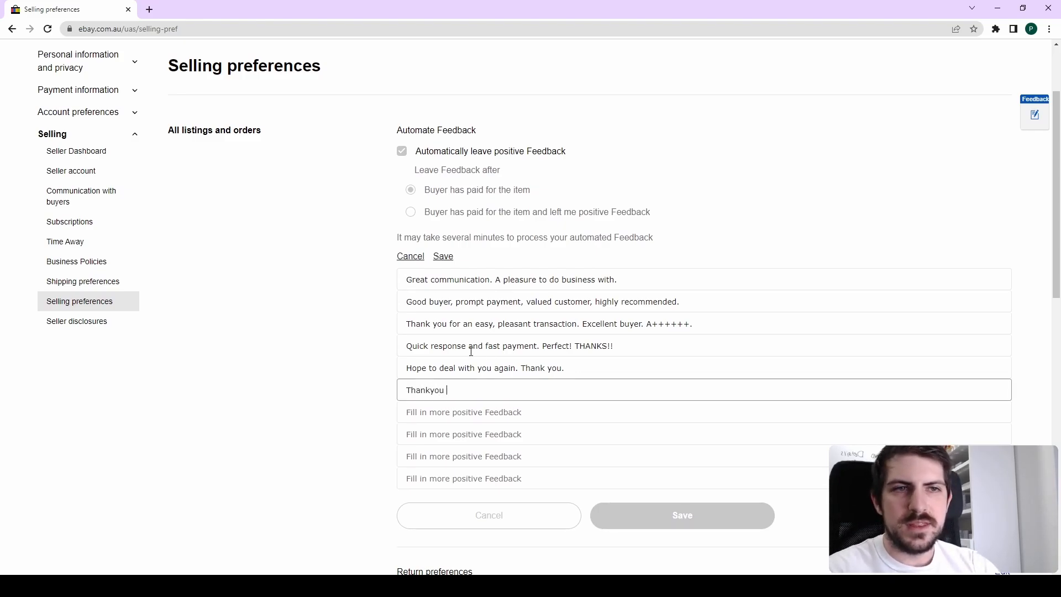
text(for buying from my s)
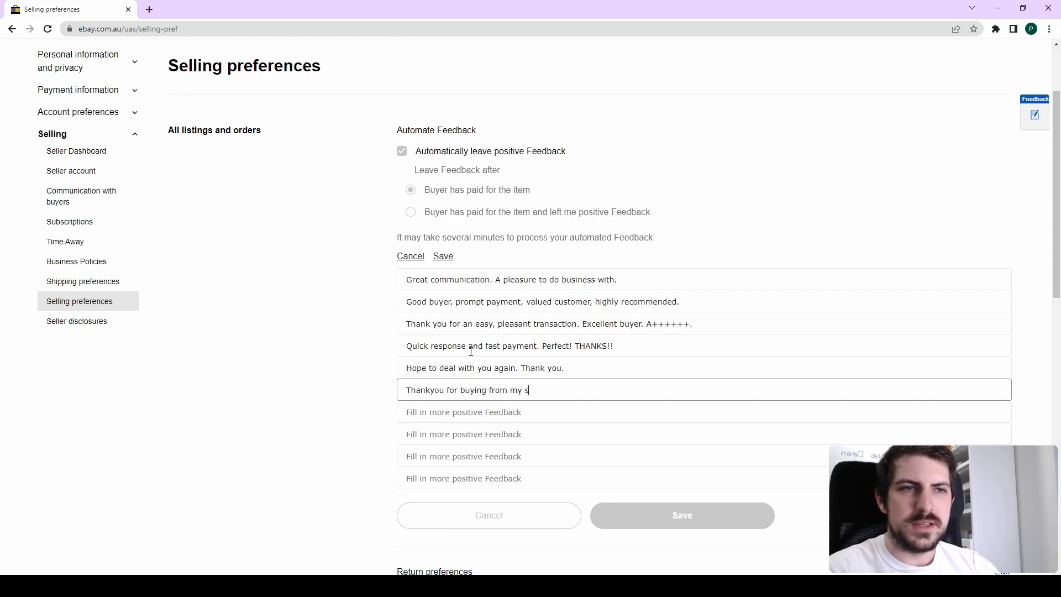
text(tore!)
click(346, 467)
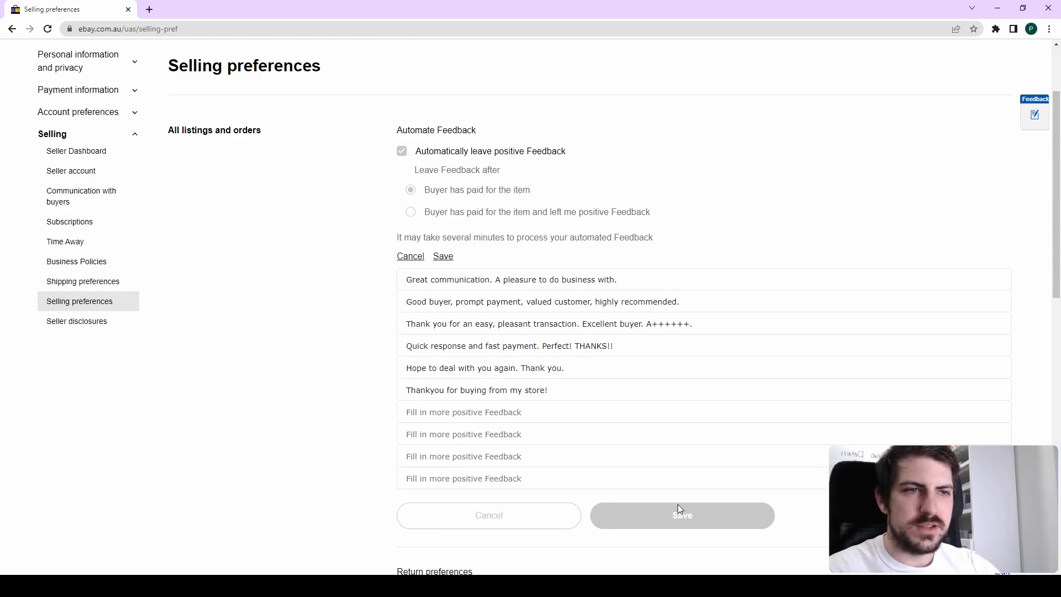
scroll(678, 504, down, 1)
click(443, 201)
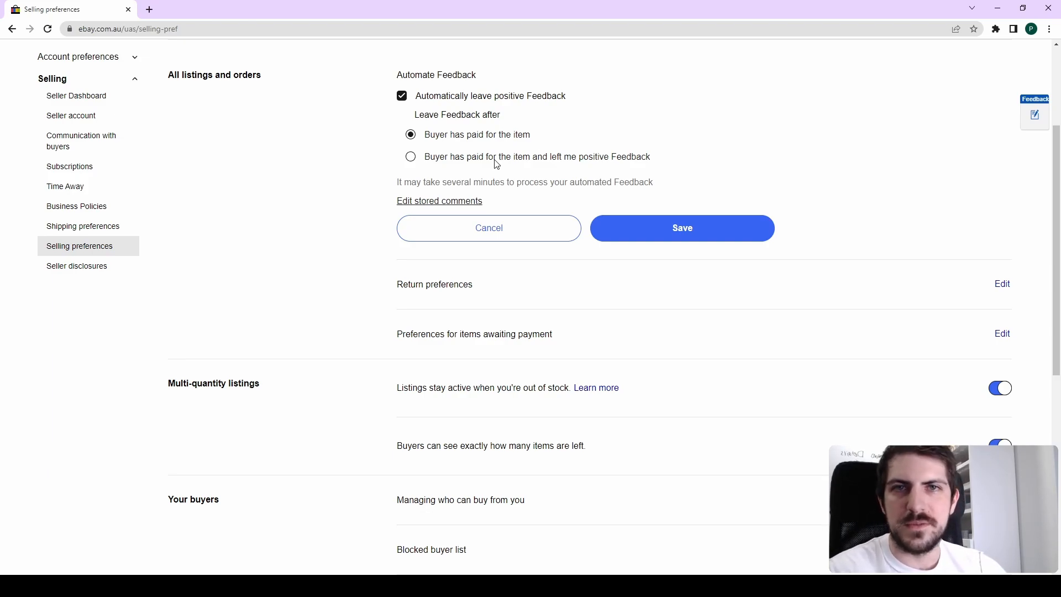
- Enter "The best card store in the world!!" as another stored positive feedback comment
click(439, 200)
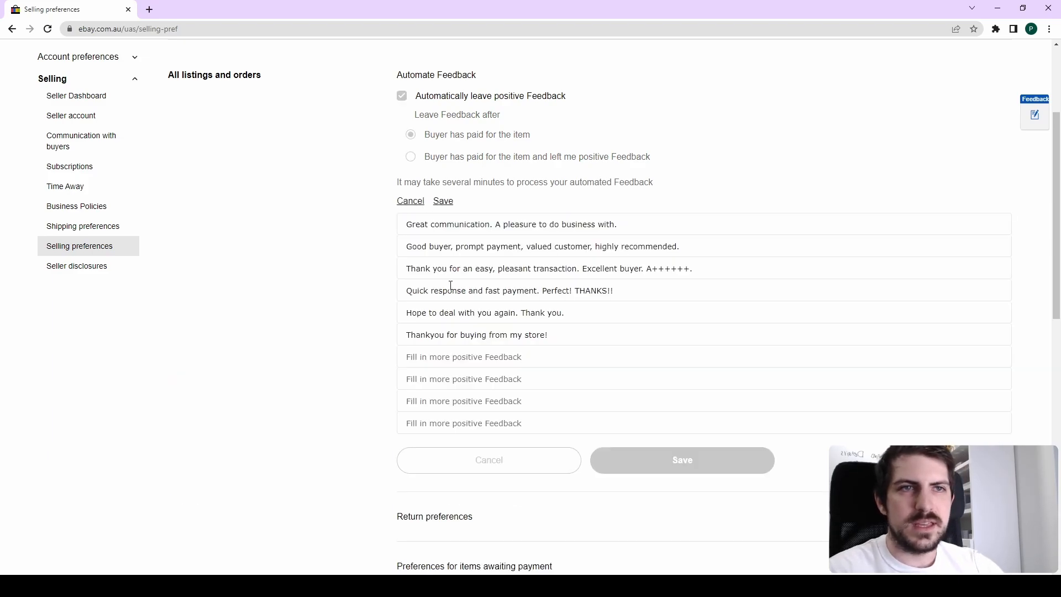
click(444, 363)
text(The best card store in )
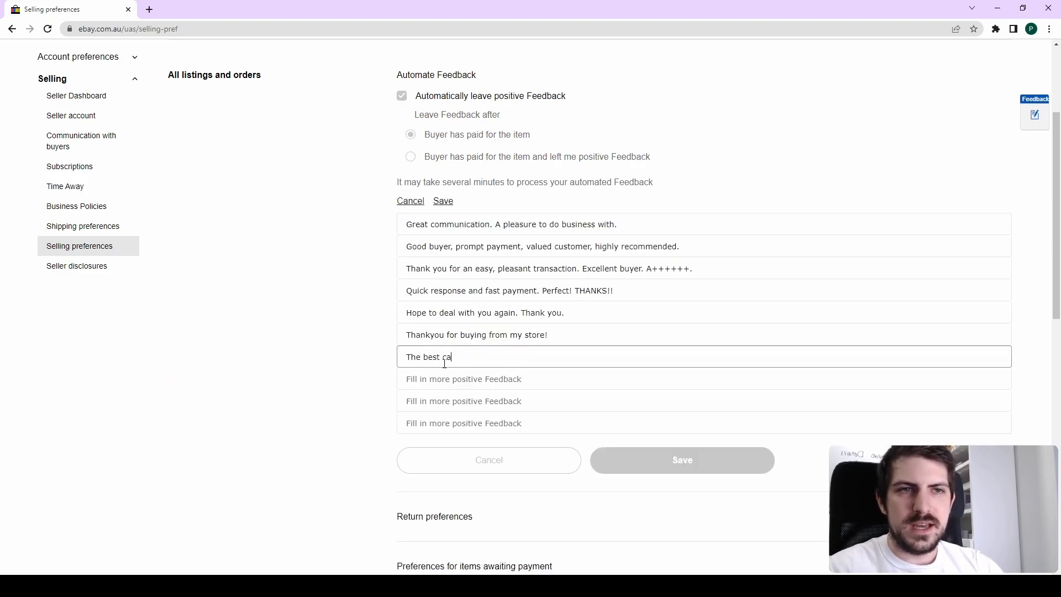
text(the world!!)
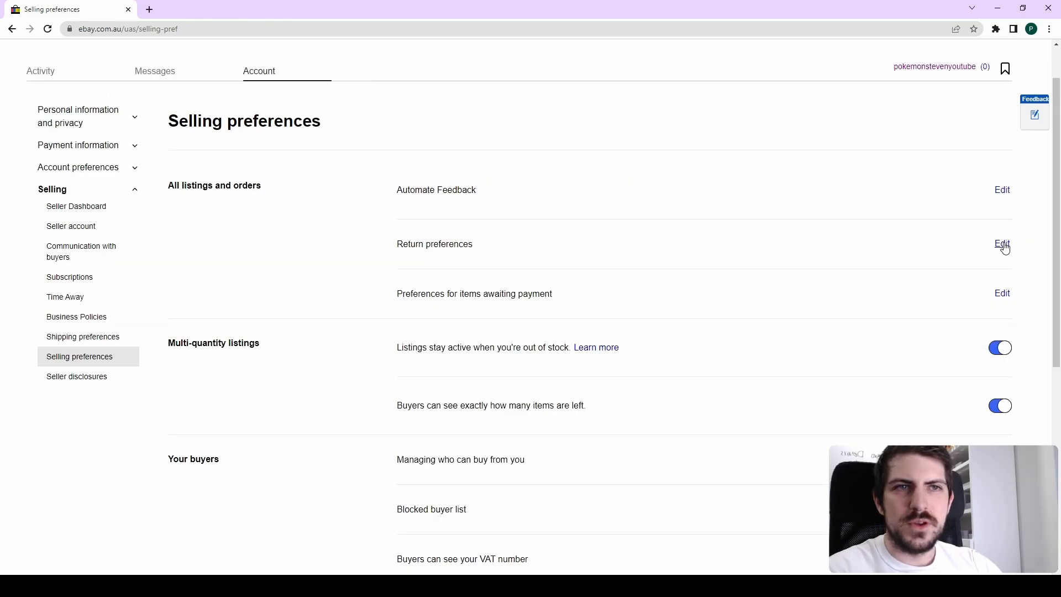
- Review the return preferences and the preferences for items awaiting payment, and return to Selling preferences without making changes
click(1002, 245)
scroll(589, 270, down, 3)
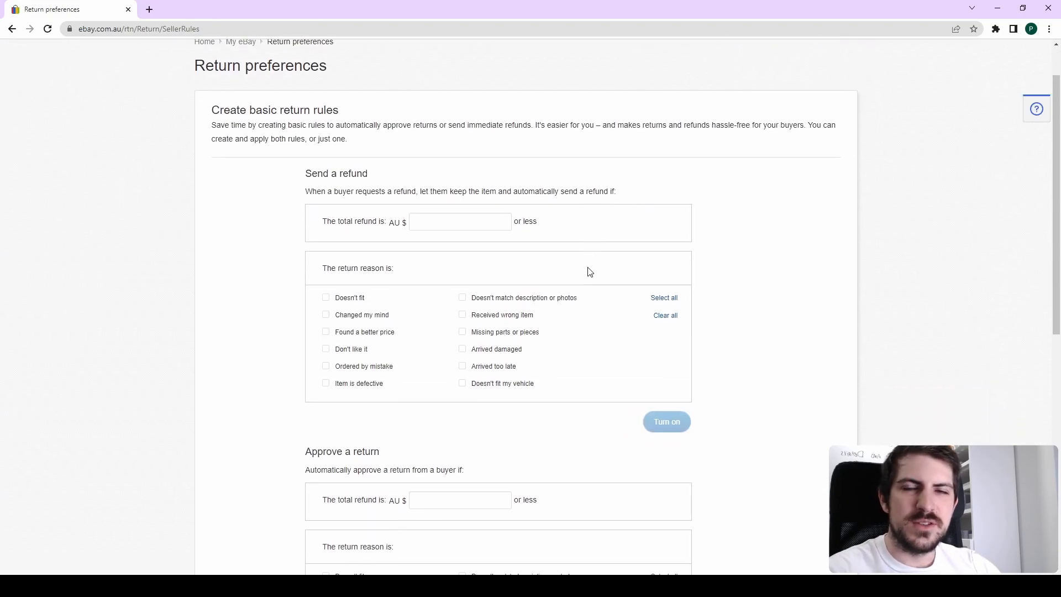
scroll(587, 276, down, 3)
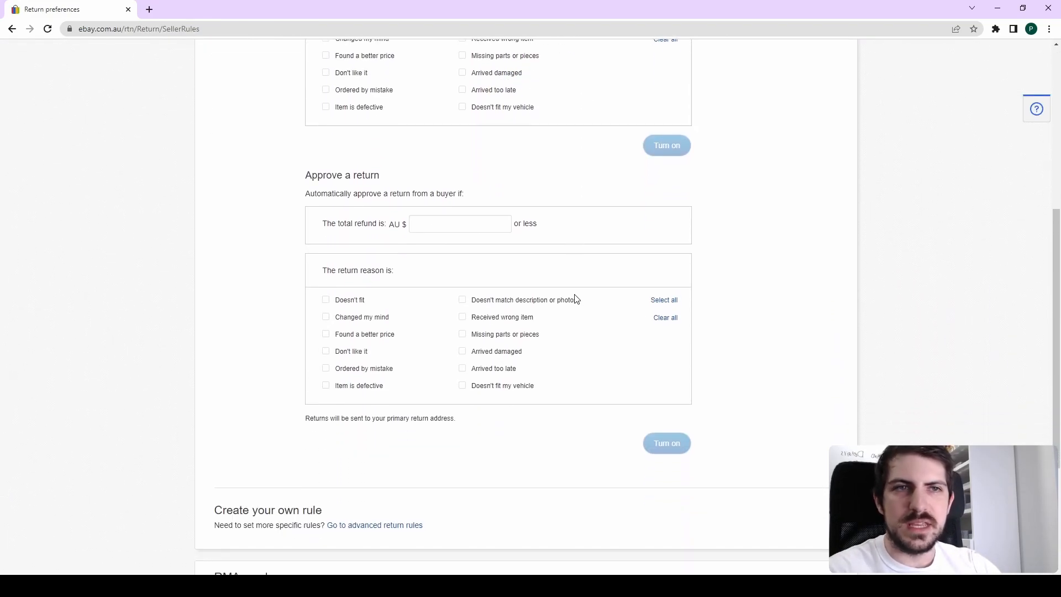
key(alt+Left)
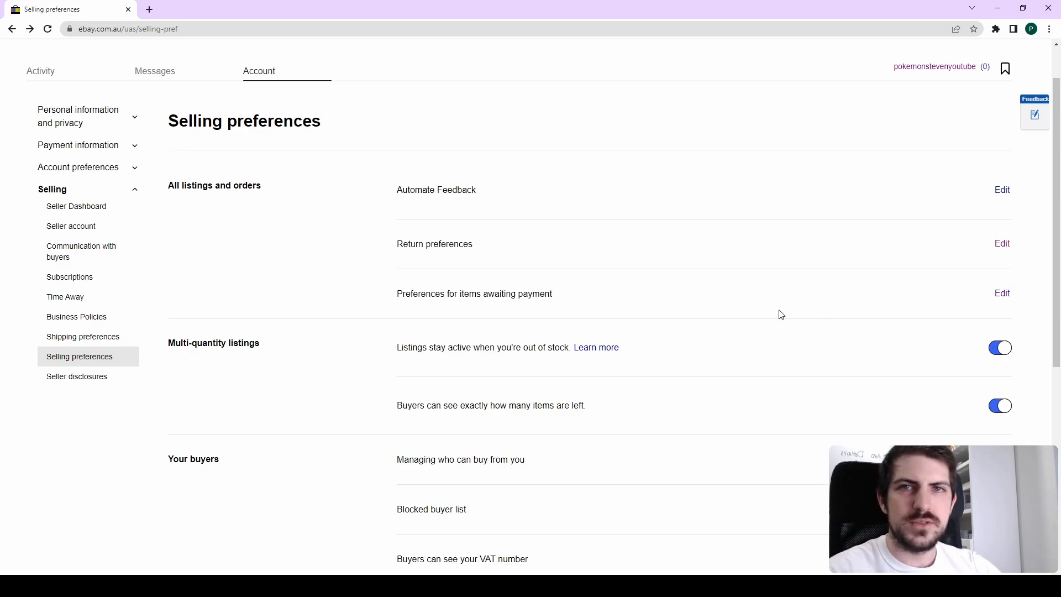
click(1000, 294)
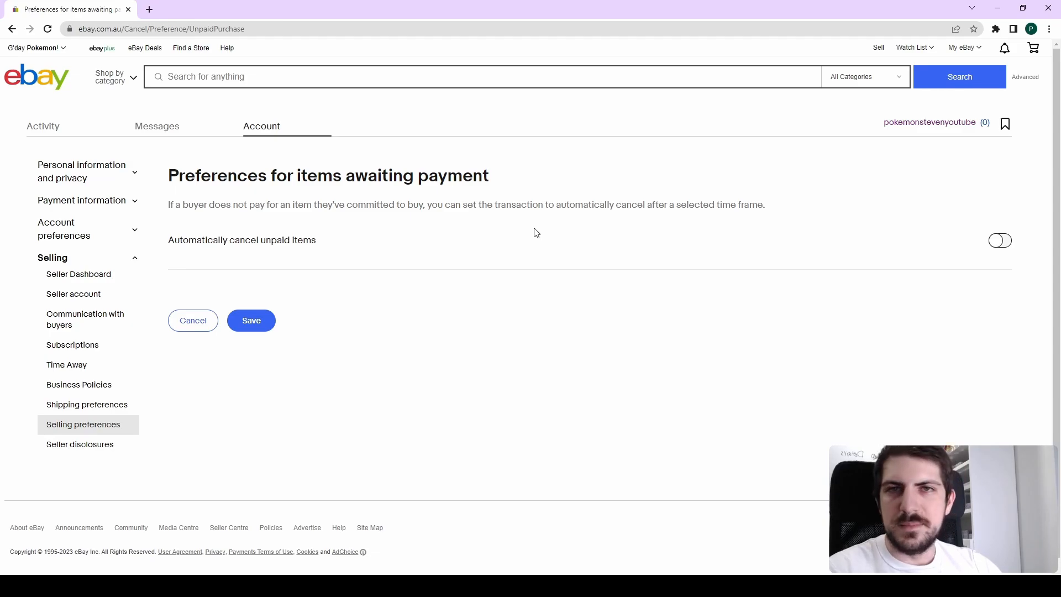
click(183, 326)
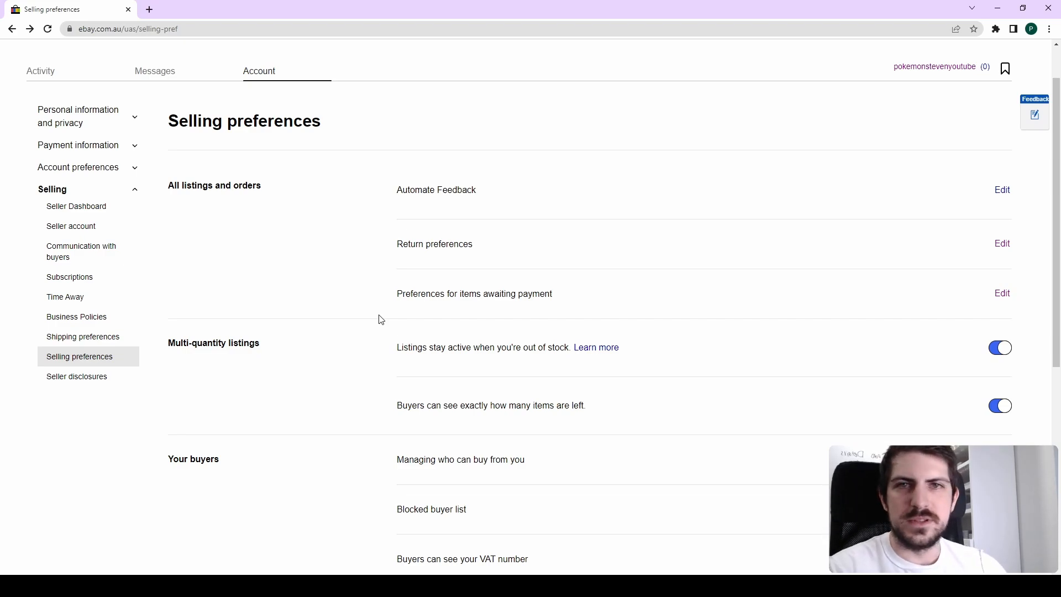
- Open the settings for managing who can buy from you and look over the buyer management page
scroll(365, 310, down, 2)
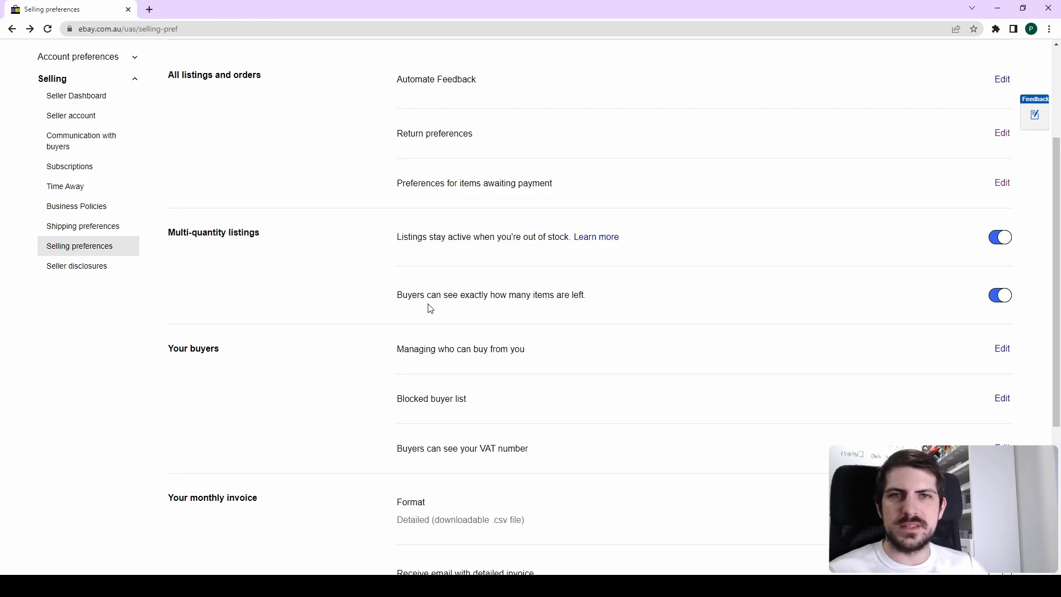
scroll(430, 309, down, 2)
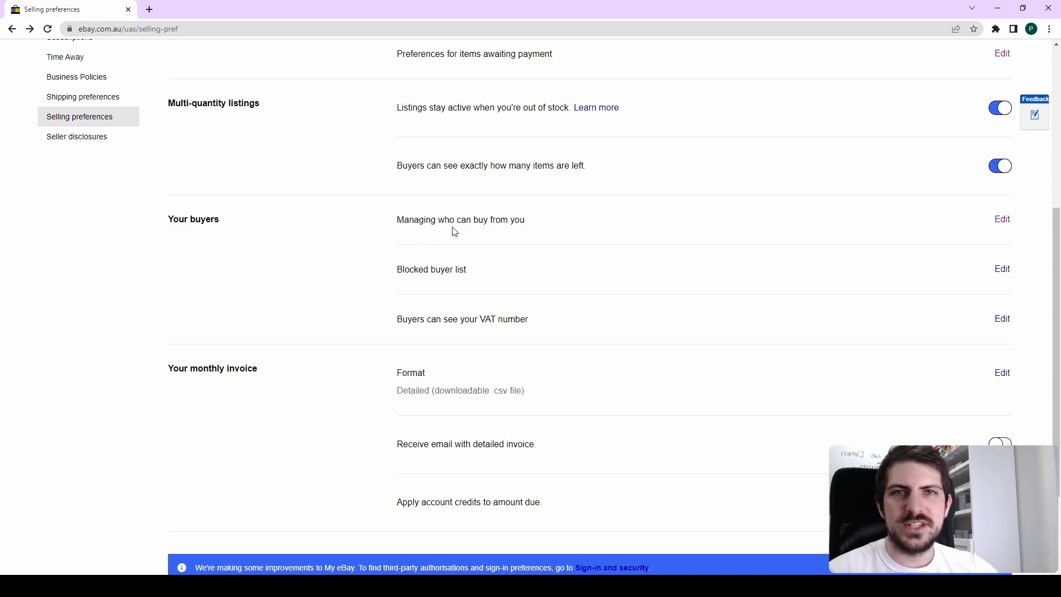
click(1009, 220)
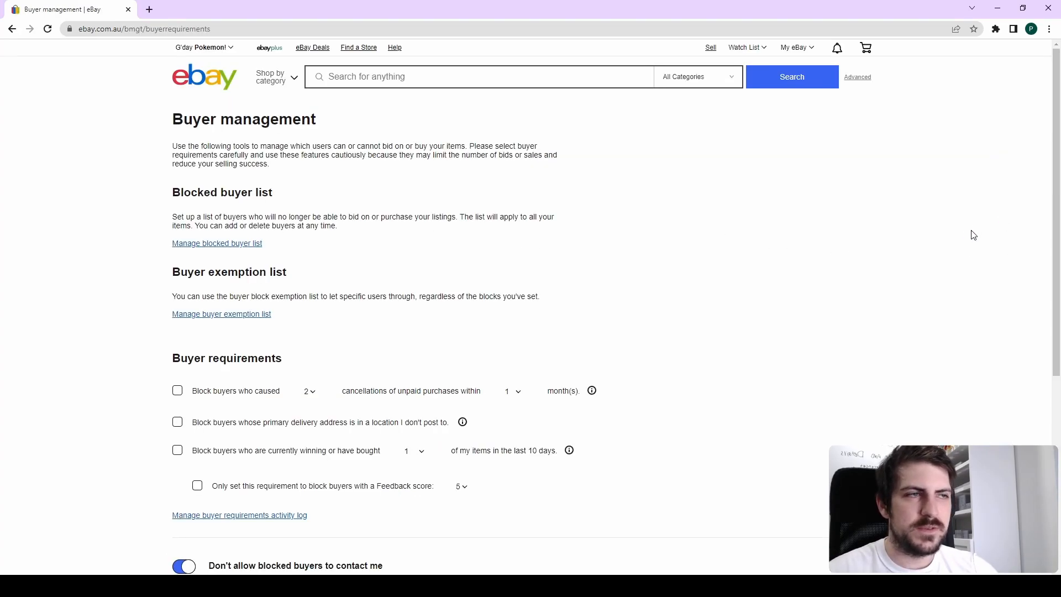
scroll(579, 273, down, 2)
scroll(578, 272, up, 2)
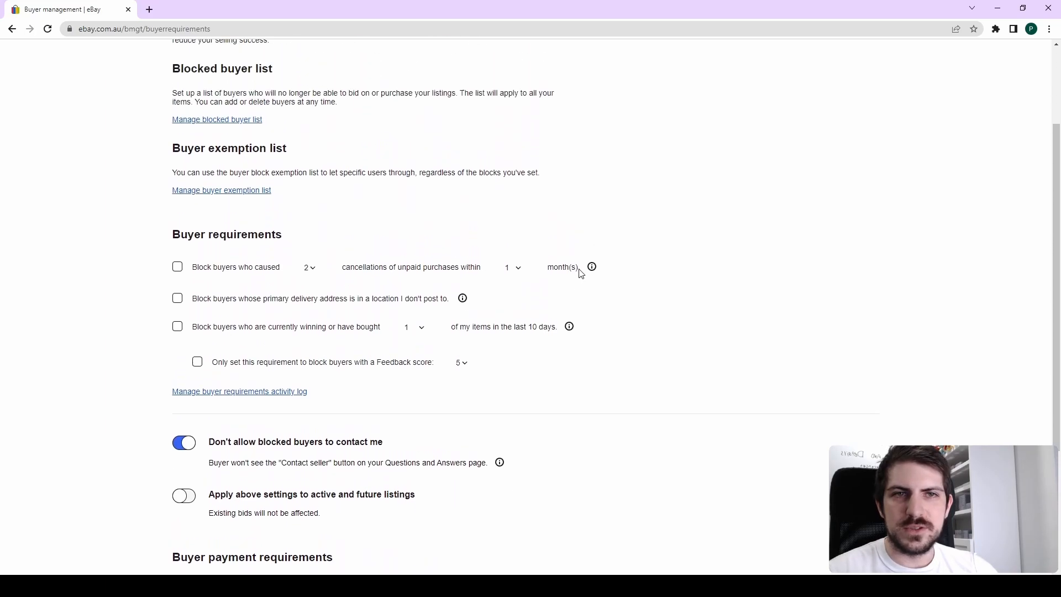
- Check the cancellation count and month options of the requirement that blocks buyers with unpaid purchases
scroll(578, 270, down, 1)
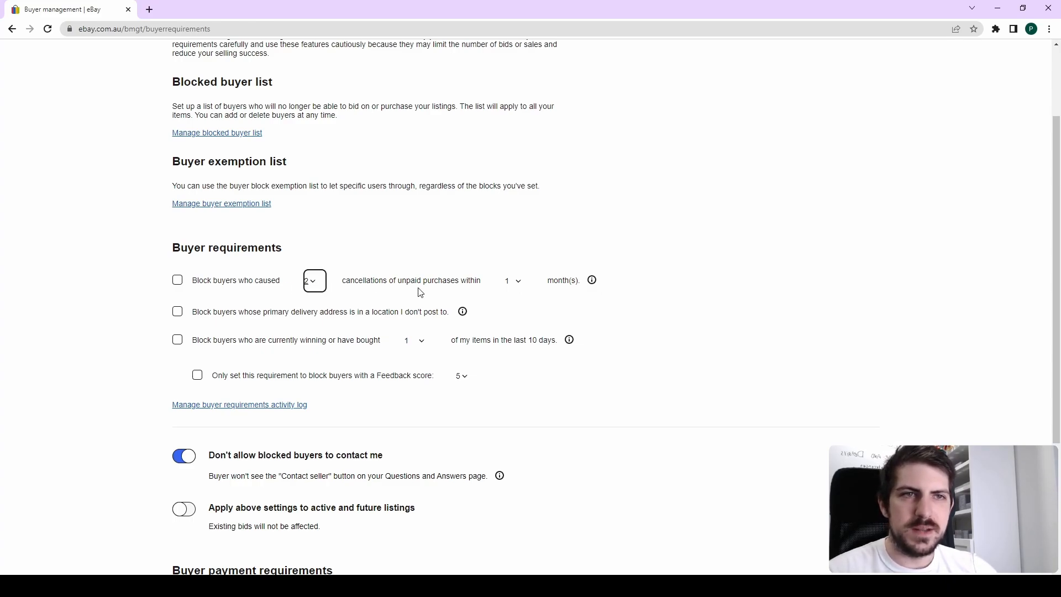
click(507, 284)
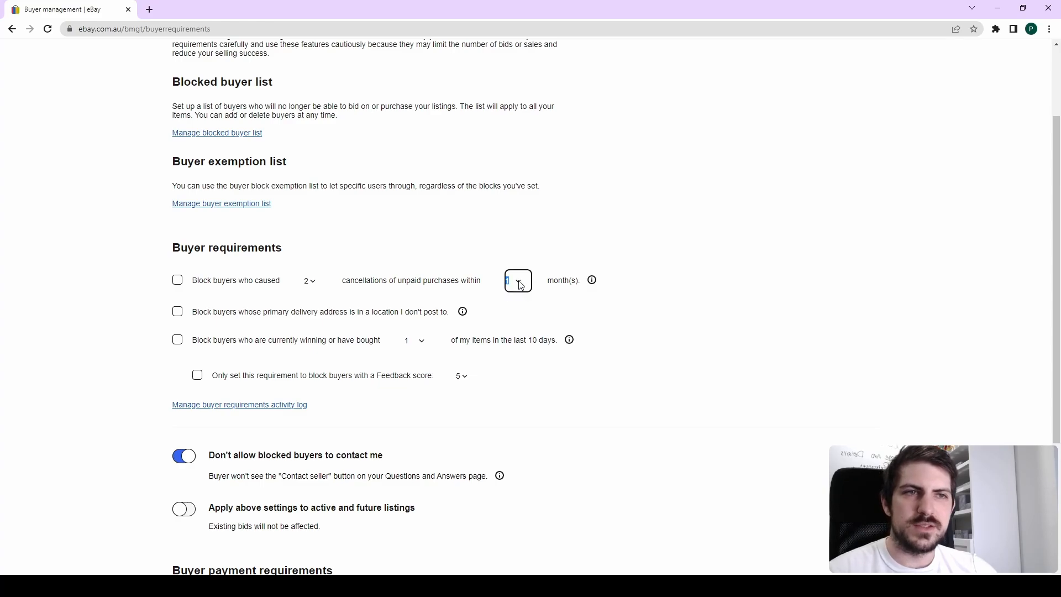
click(313, 280)
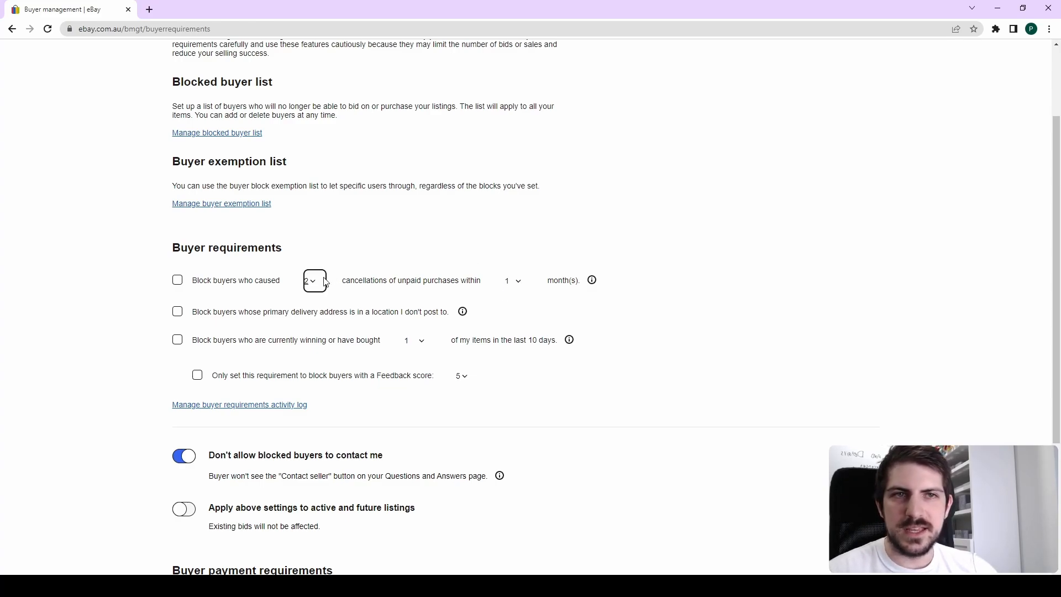
click(496, 264)
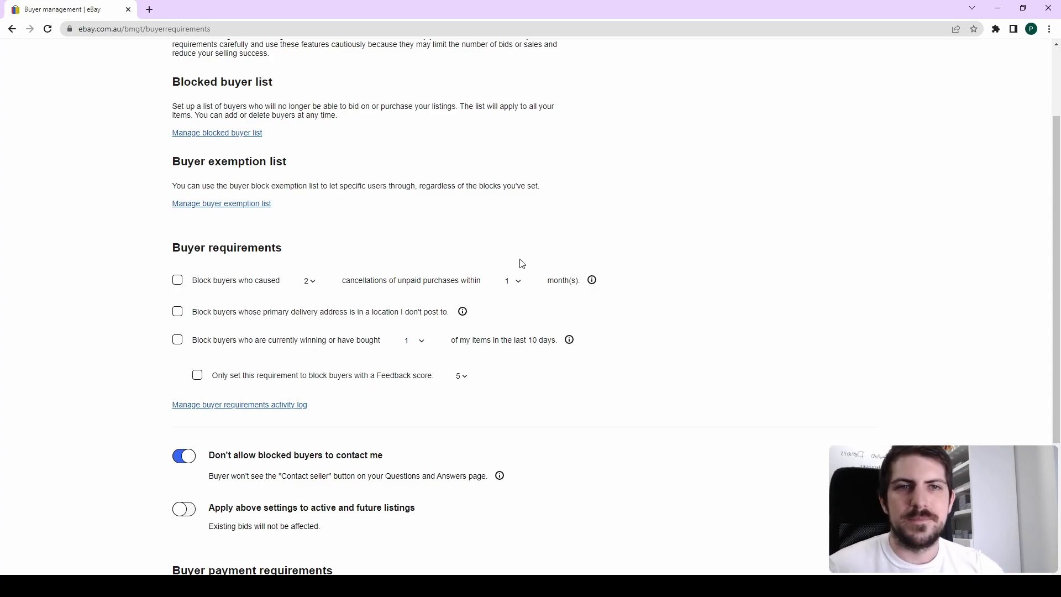
- Try the block on buyers whose primary delivery address is in a location I don't post to, and clear it again
scroll(387, 265, down, 1)
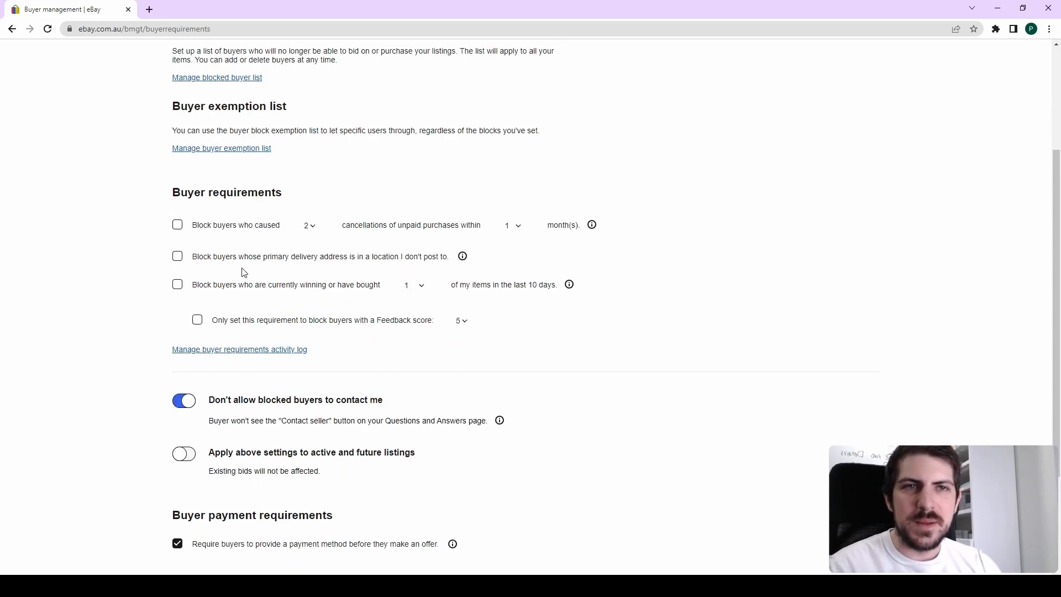
drag(243, 272, 394, 263)
click(402, 264)
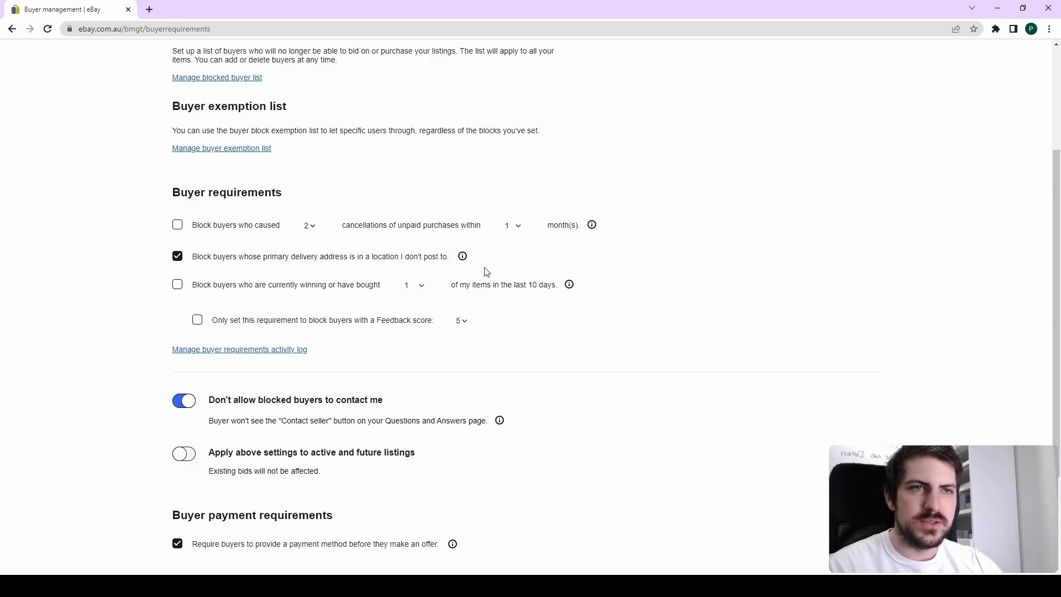
click(196, 263)
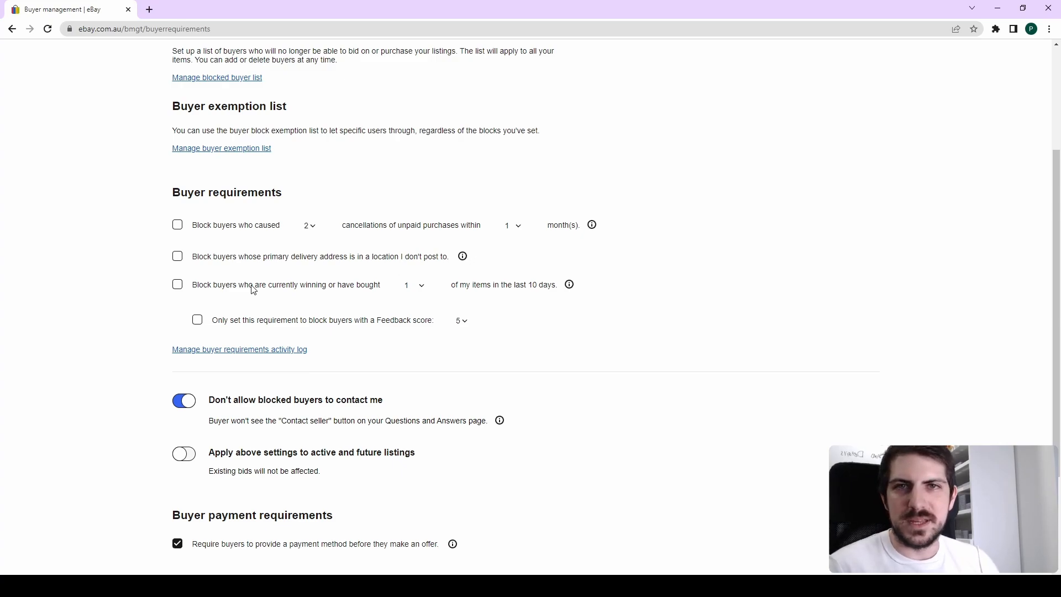
- Enable blocking of buyers who are currently winning or have bought 1 item in the last 10 days, without the Feedback score condition
drag(192, 285, 389, 296)
click(390, 296)
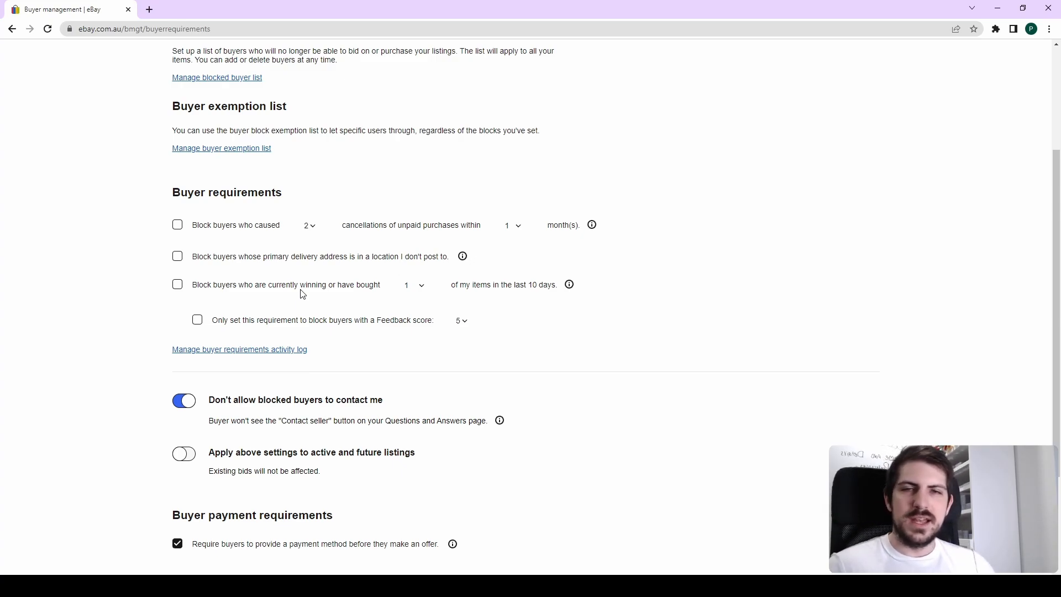
scroll(453, 320, down, 1)
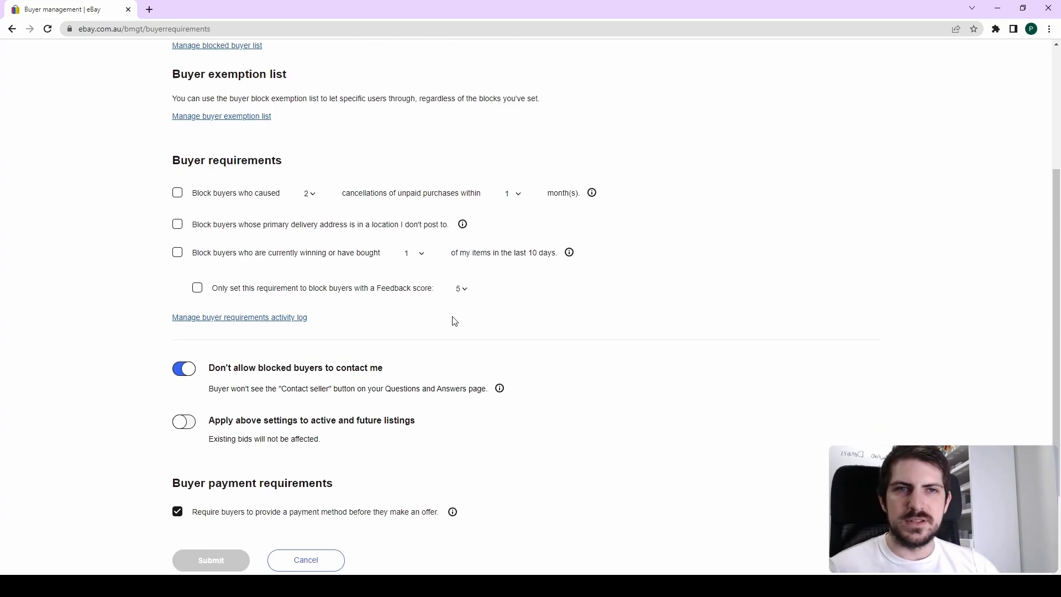
click(200, 267)
click(200, 265)
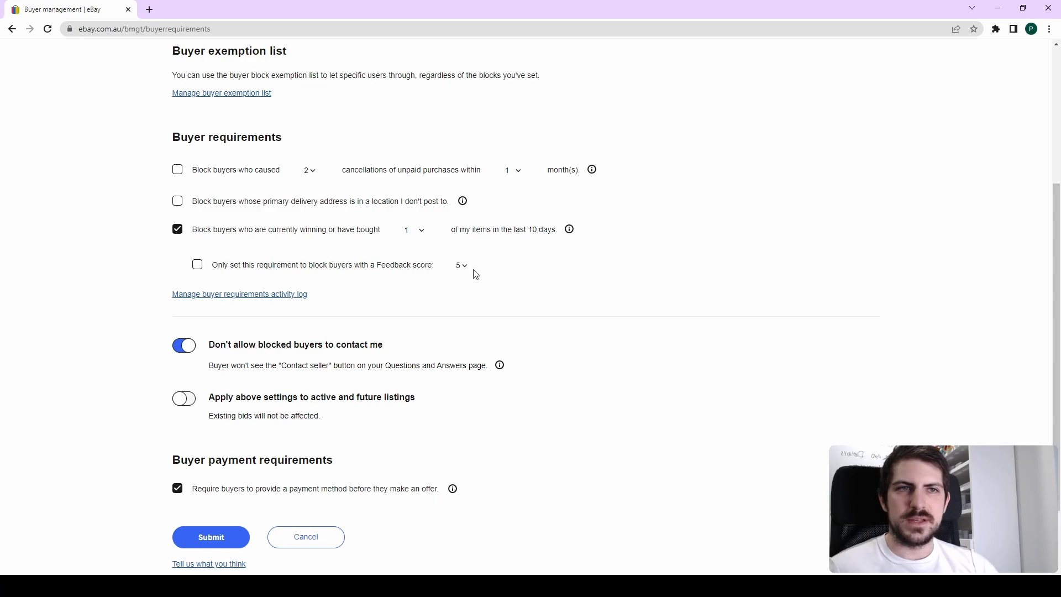
- Clear the block on buyers who recently bought items, apply the settings to active and future listings, and submit the buyer requirements
click(208, 231)
scroll(188, 269, down, 2)
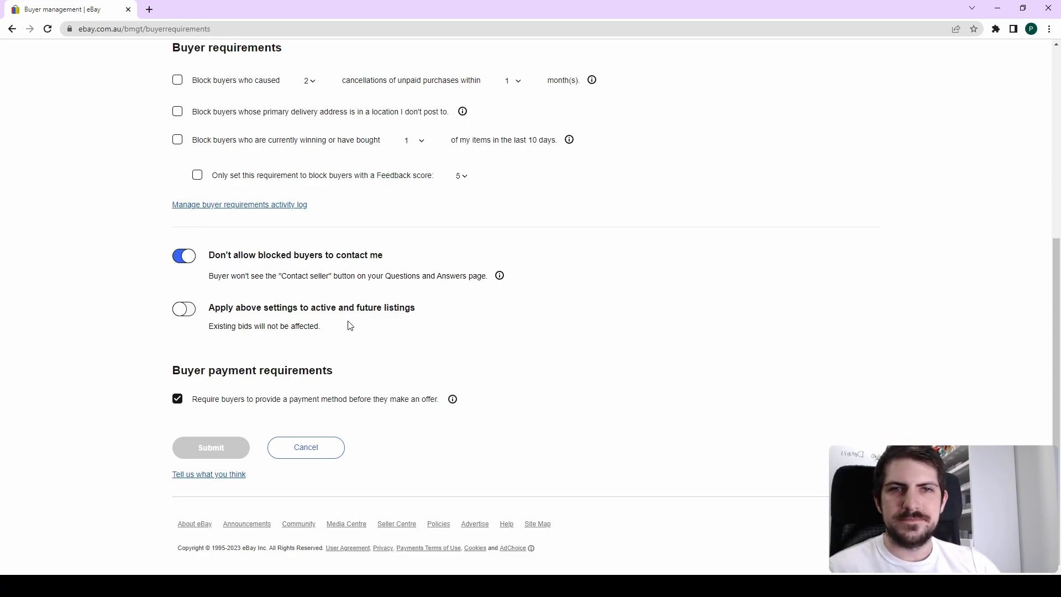
click(185, 310)
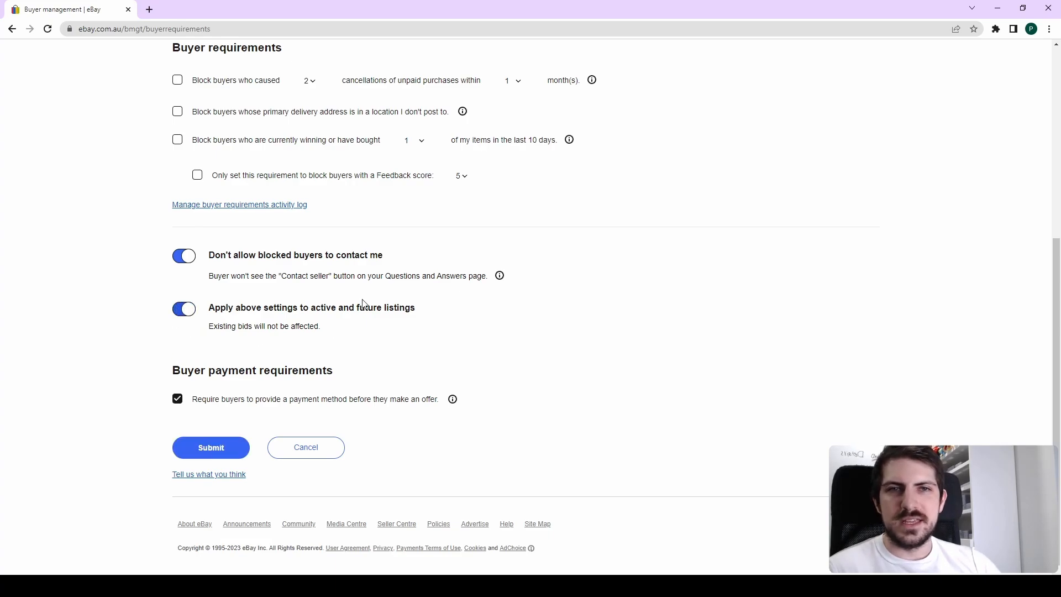
click(231, 456)
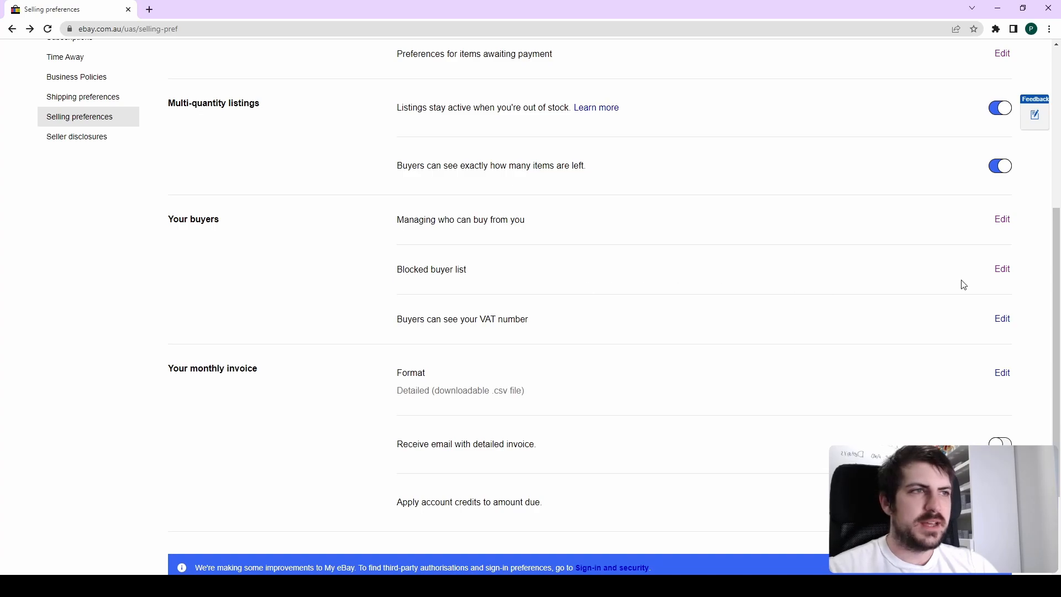
- Open the blocked buyer list and start another entry with a comma separator after the listed username
click(1002, 270)
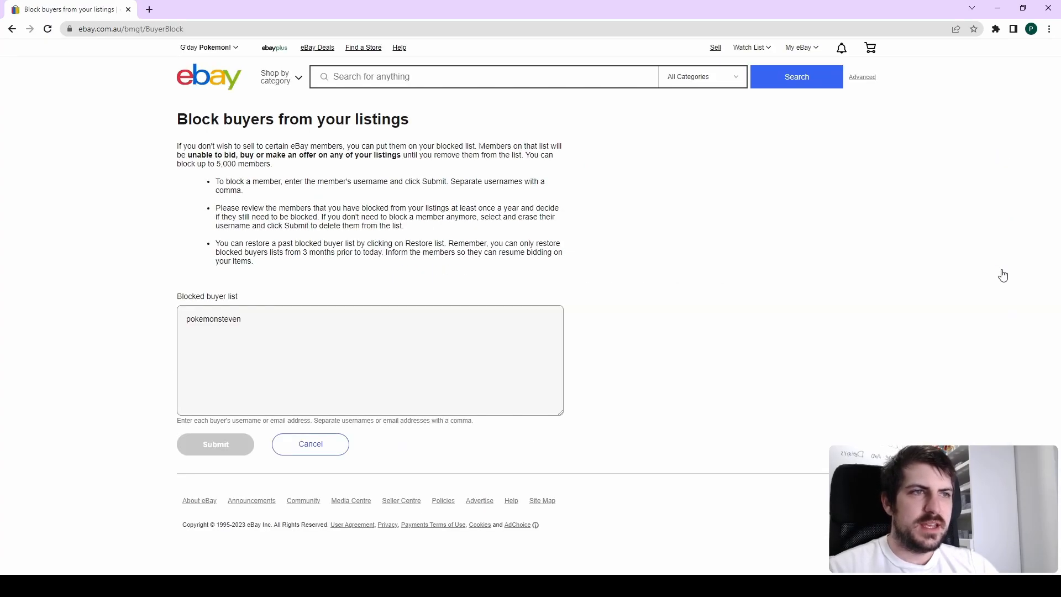
click(430, 334)
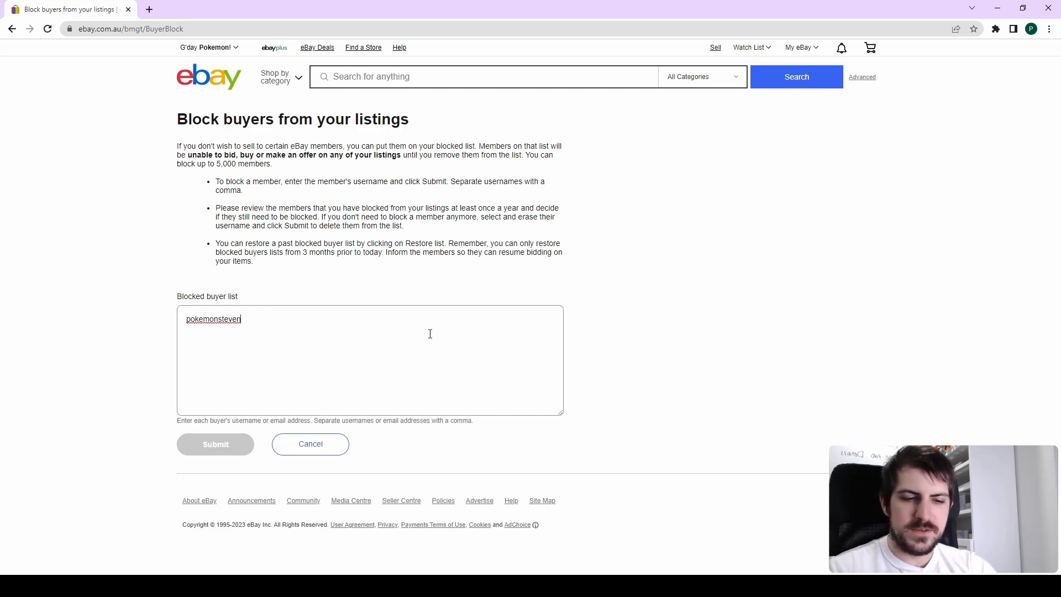
text(,)
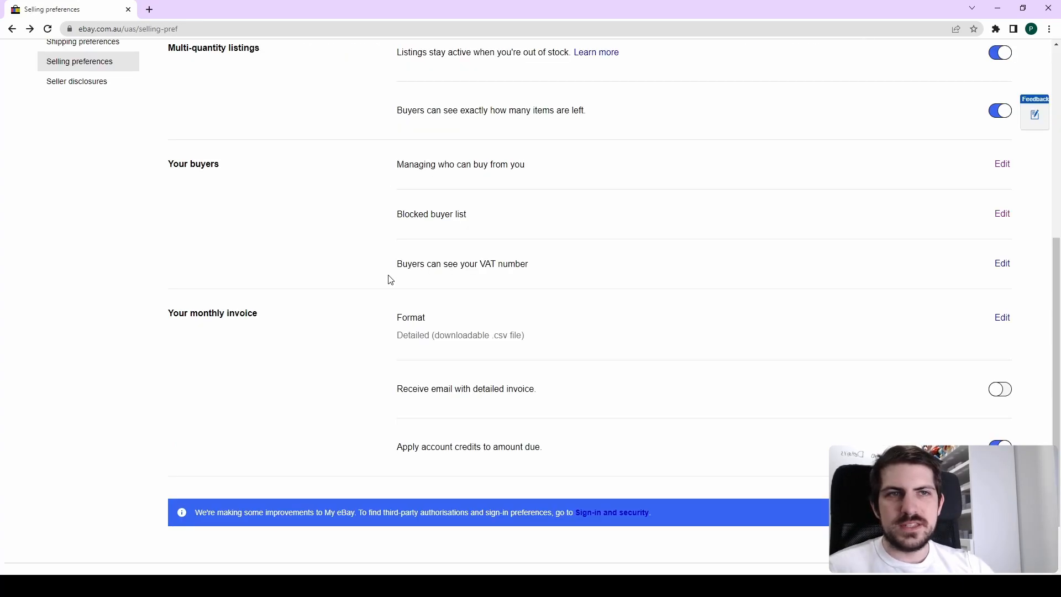
- Look over the VAT number visibility preference and the monthly invoice section of the selling preferences
drag(387, 265, 541, 270)
click(540, 269)
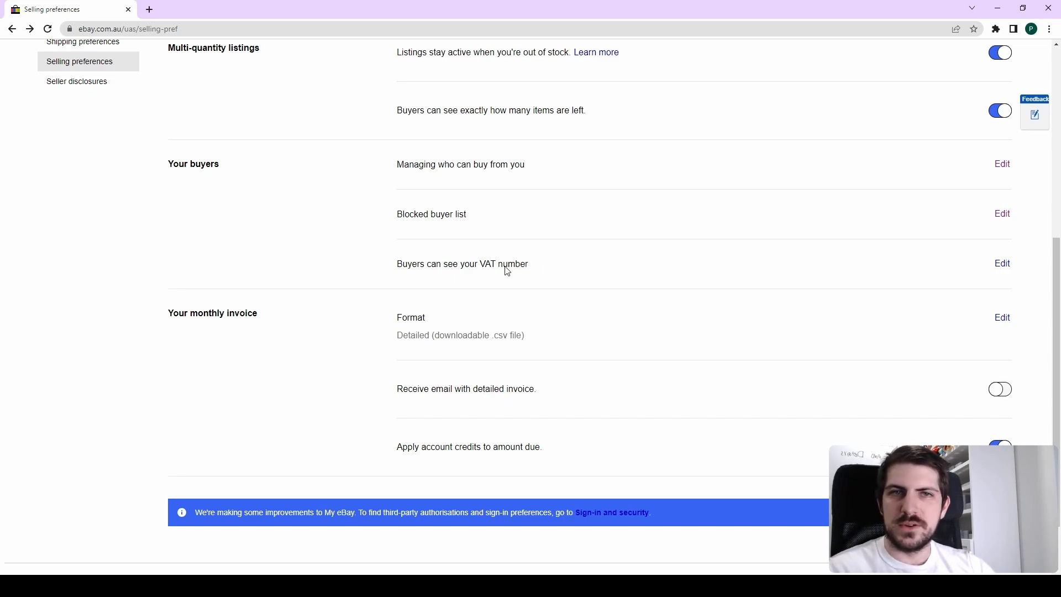
drag(178, 313, 282, 313)
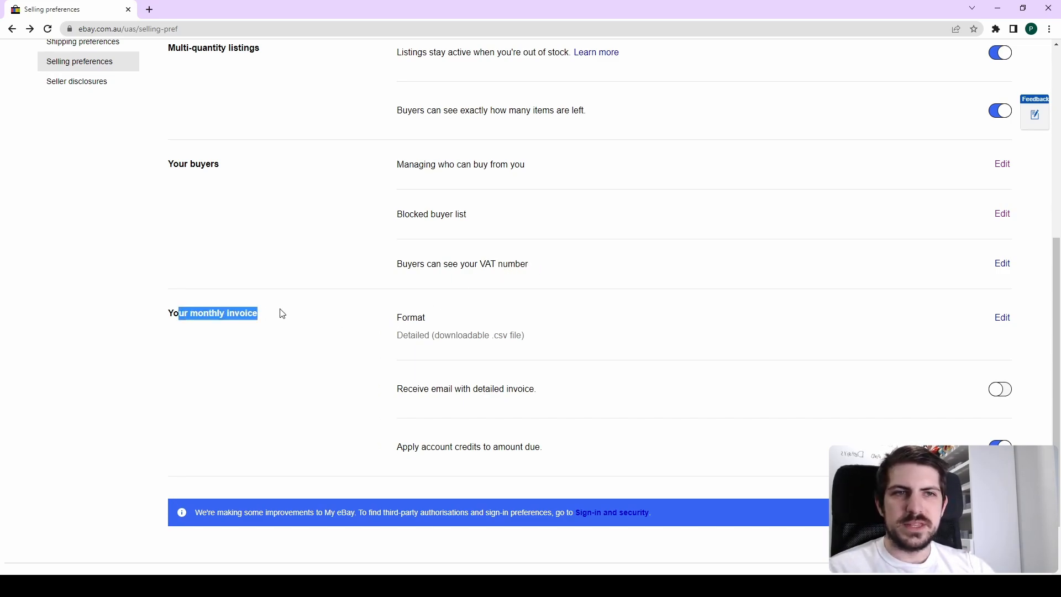
click(282, 314)
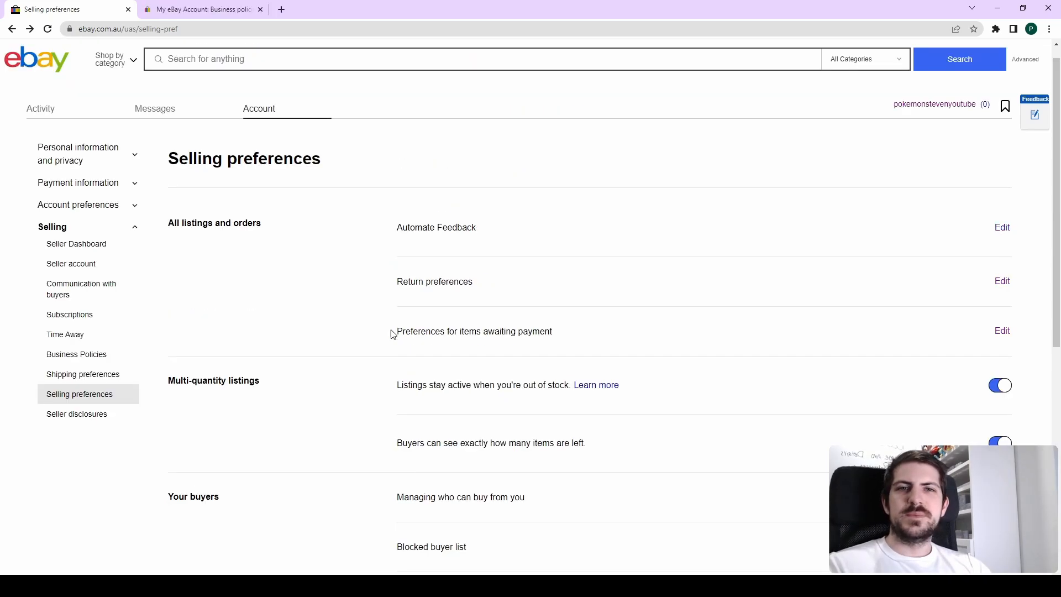
- Open the Business Policies page from the account's selling settings
scroll(161, 303, down, 1)
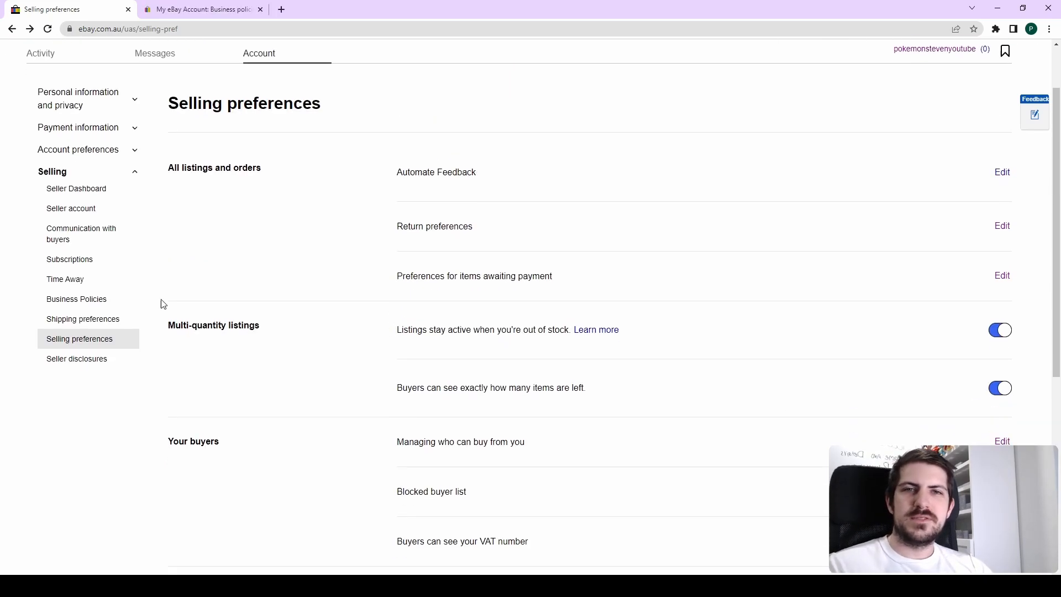
click(99, 299)
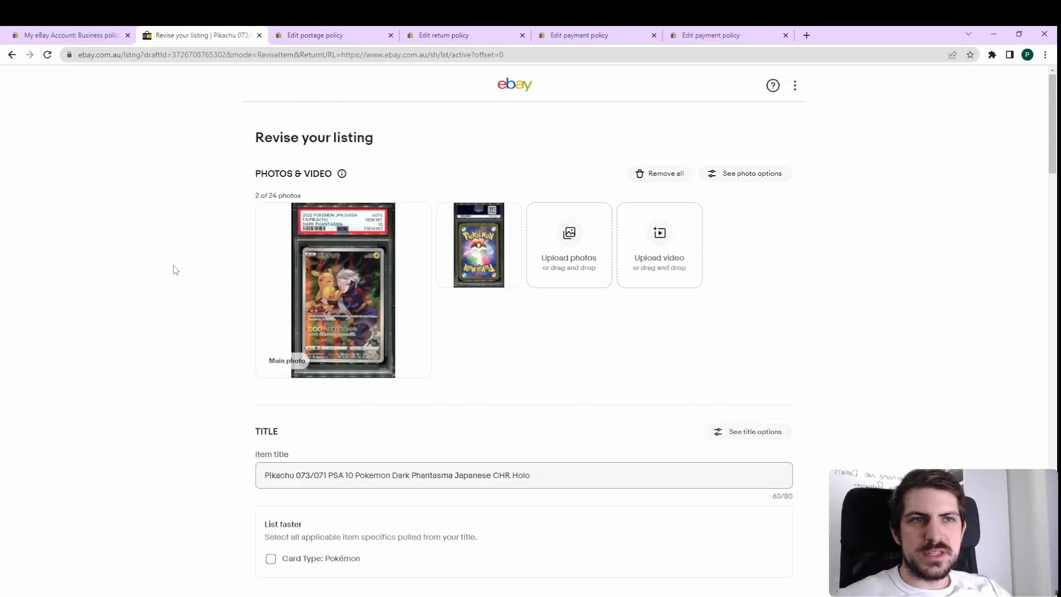
- Check which postage policies can be chosen in the postage section of the Pikachu card listing's revision form
scroll(174, 274, down, 20)
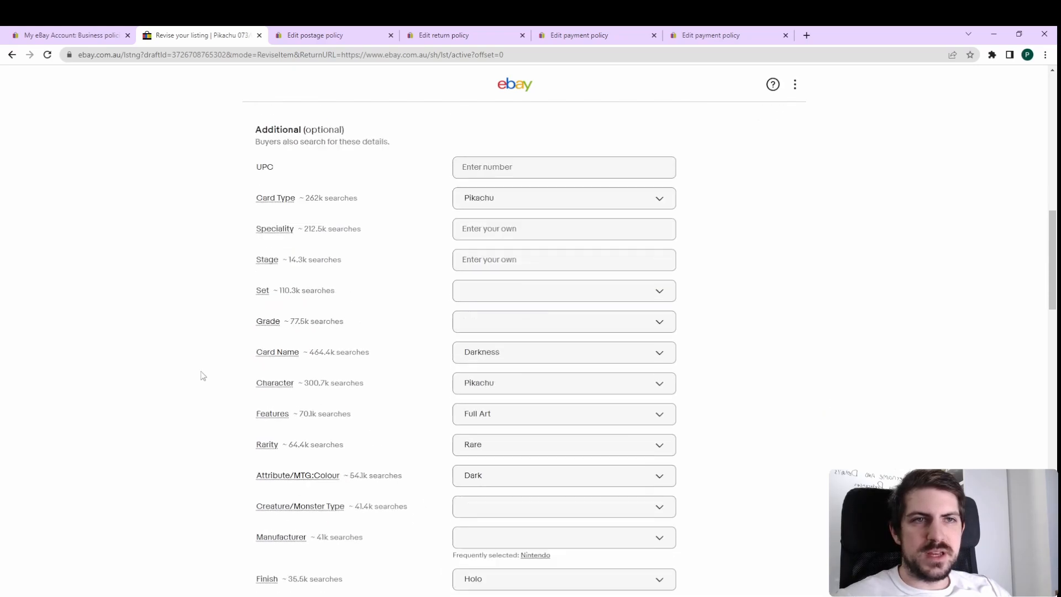
scroll(209, 358, down, 20)
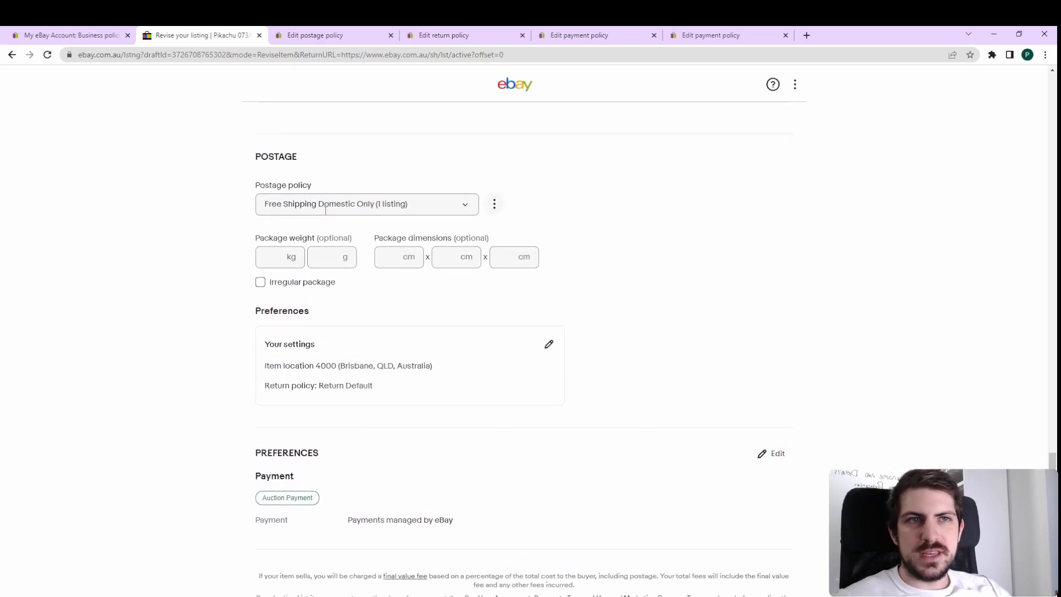
click(326, 209)
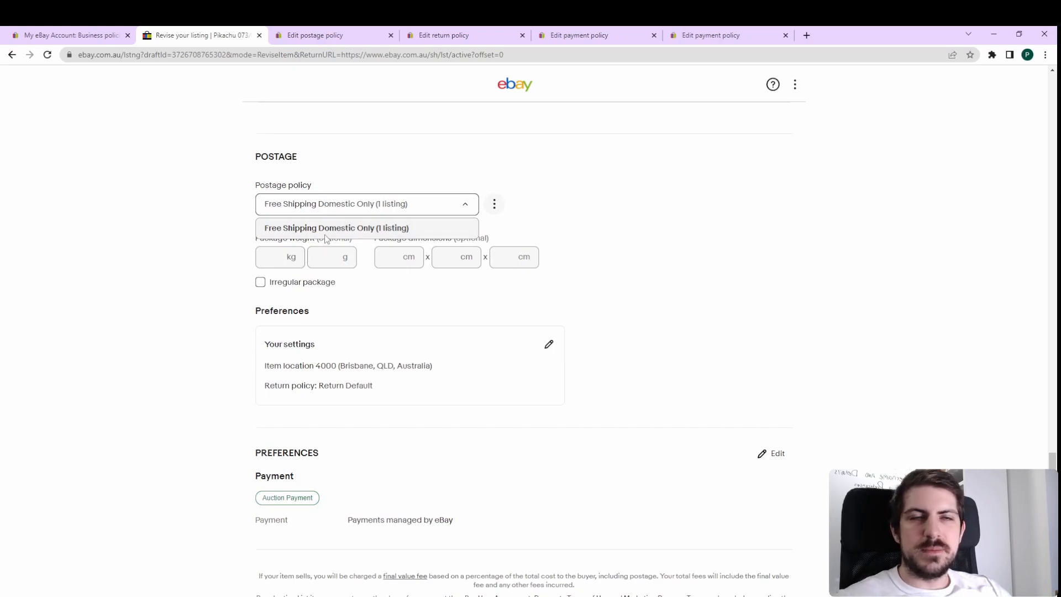
click(183, 257)
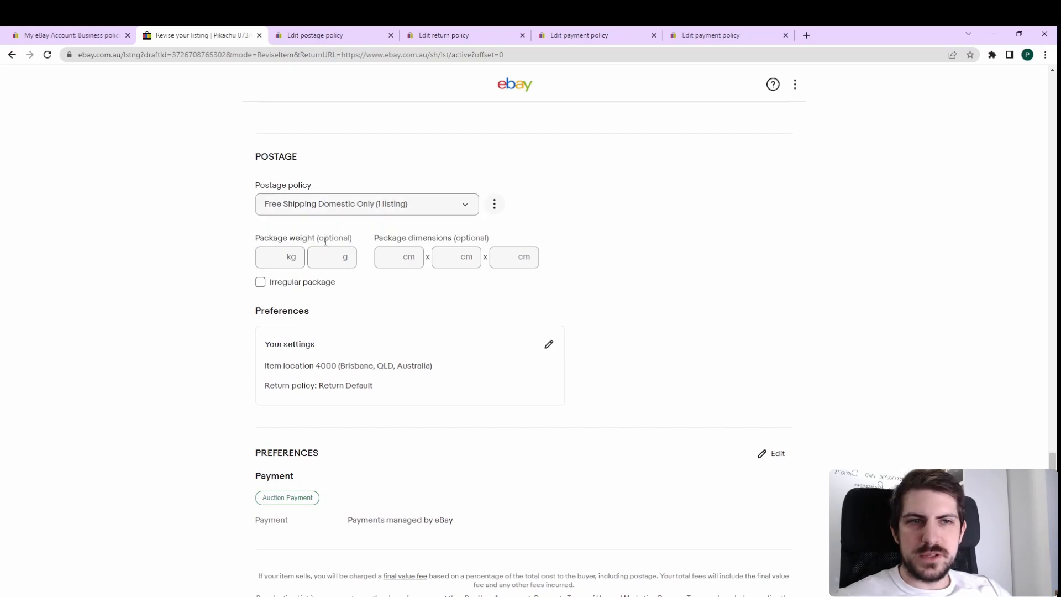
- Examine the payment policies available for the Pikachu card listing, including Auction Payment and Immediate Payment
scroll(343, 309, down, 1)
scroll(254, 403, up, 2)
scroll(309, 402, down, 3)
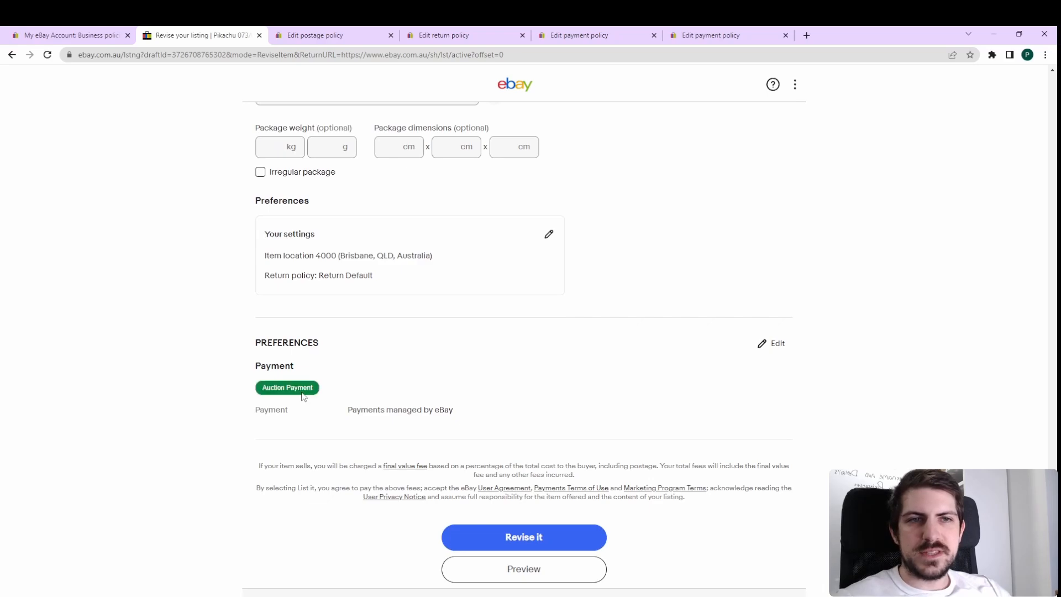
click(302, 396)
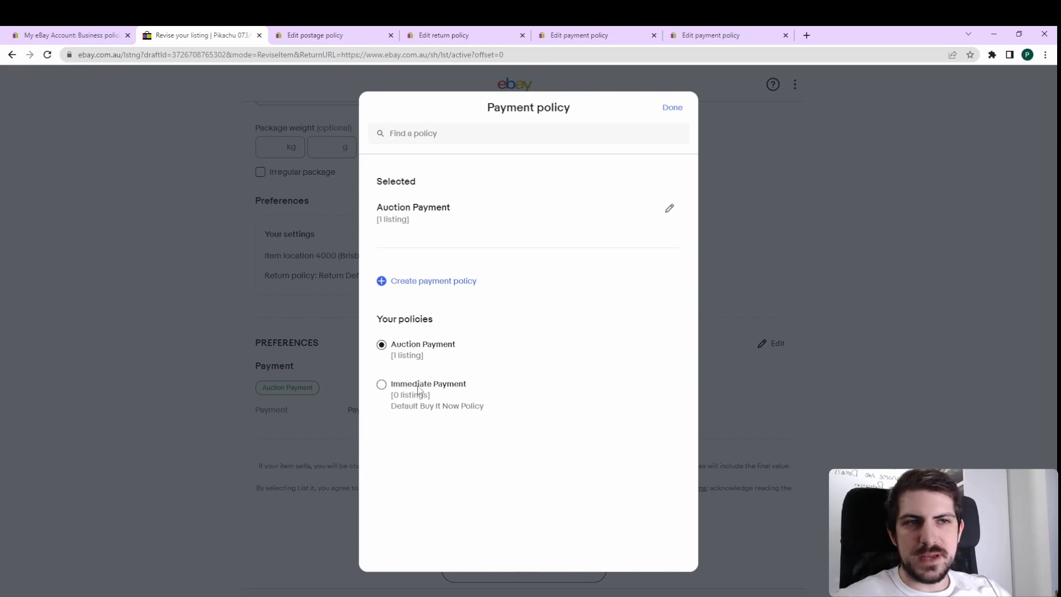
click(310, 323)
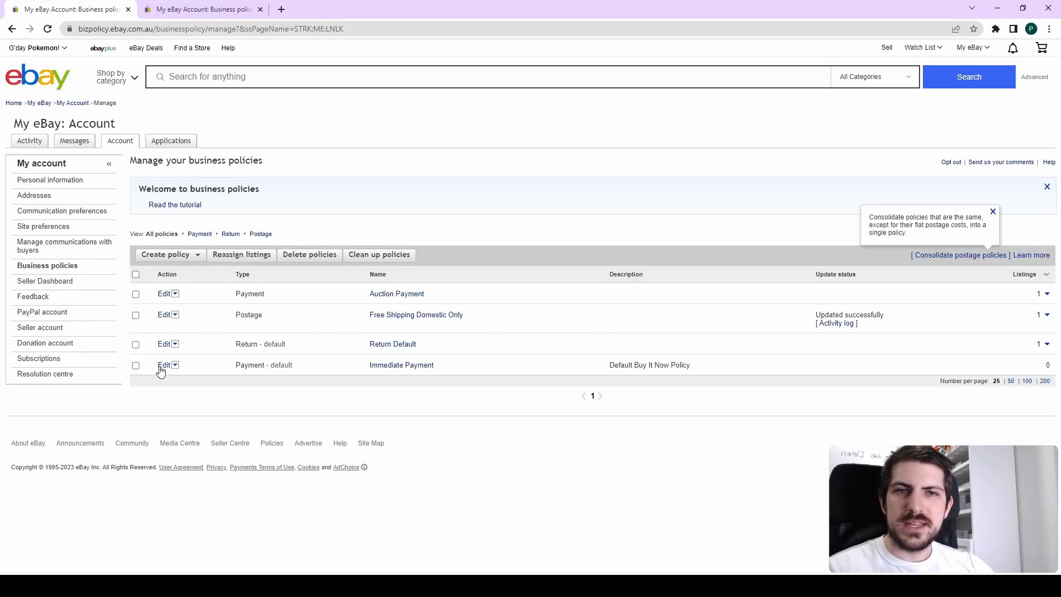
- Open the Immediate Payment and Auction Payment policies for editing in separate tabs and review their settings
middle_click(164, 365)
middle_click(164, 294)
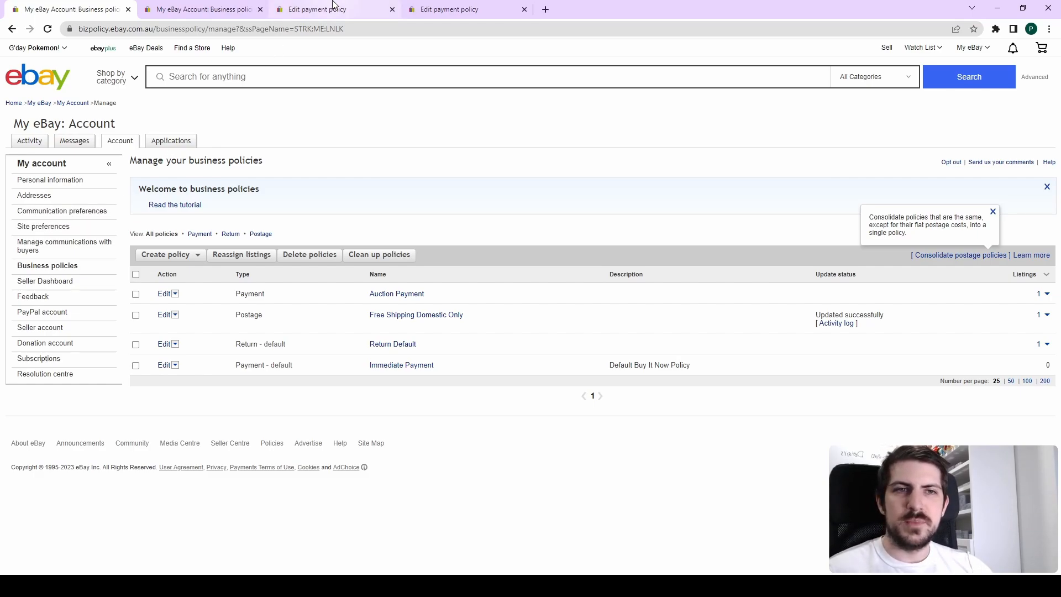
click(189, 254)
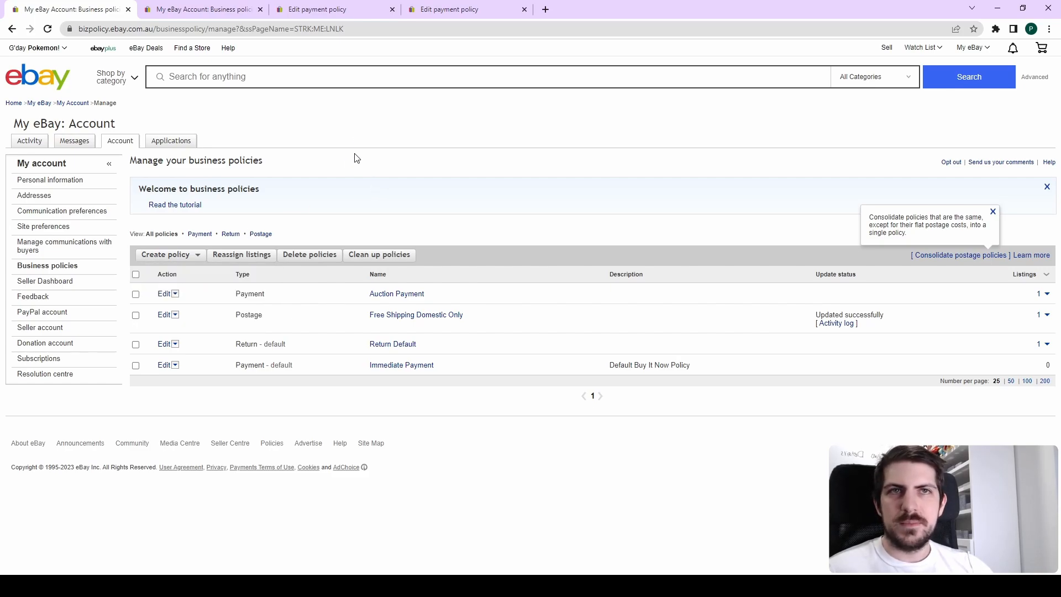
click(337, 7)
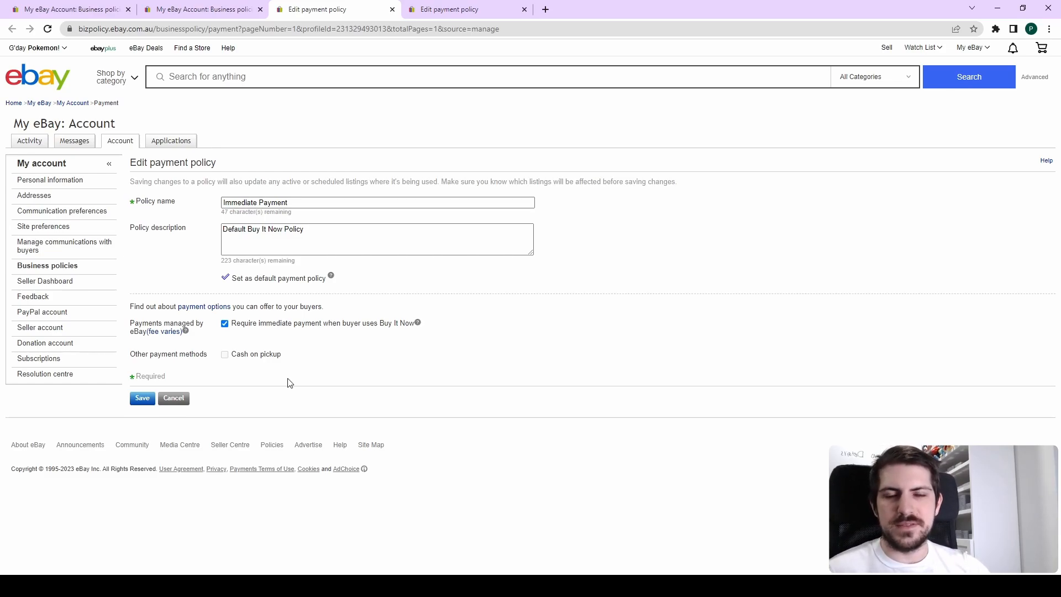
click(438, 6)
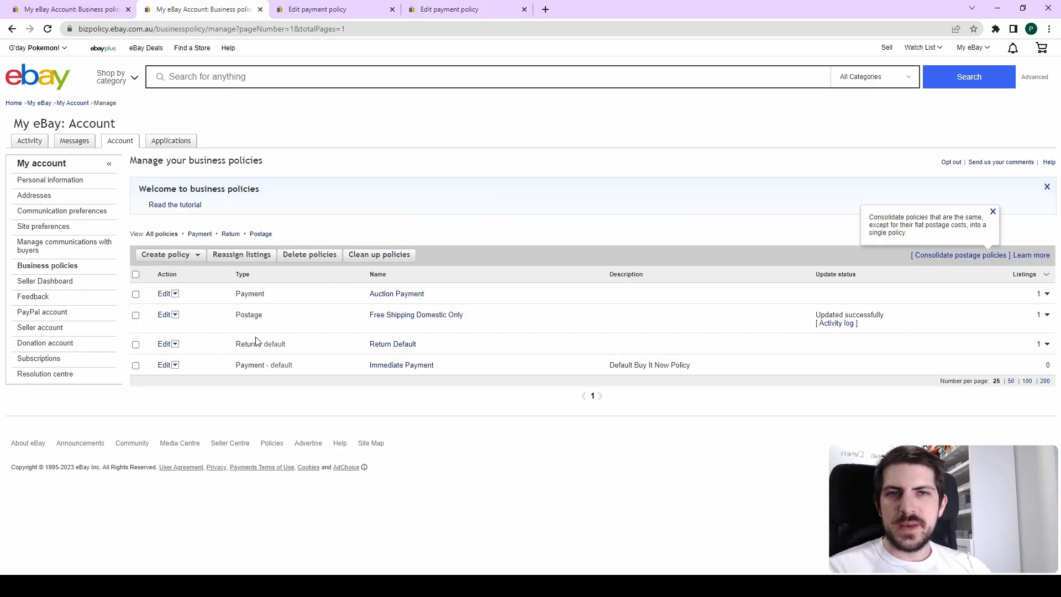
- Check the policy types that can be created, and open the Return Default policy for editing in a new tab
click(171, 256)
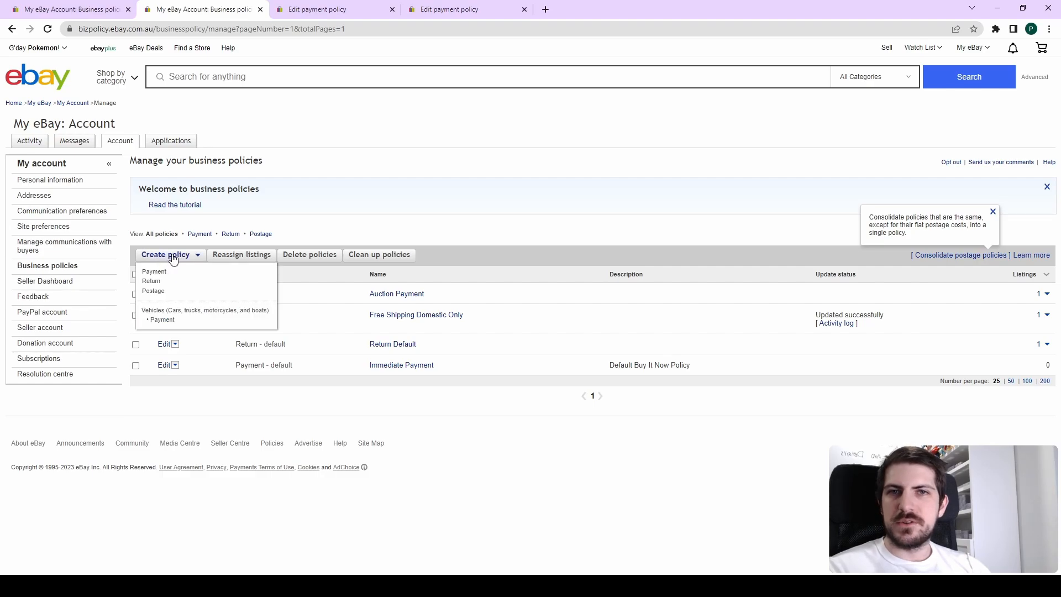
middle_click(162, 345)
key(ctrl+Tab)
scroll(416, 408, down, 1)
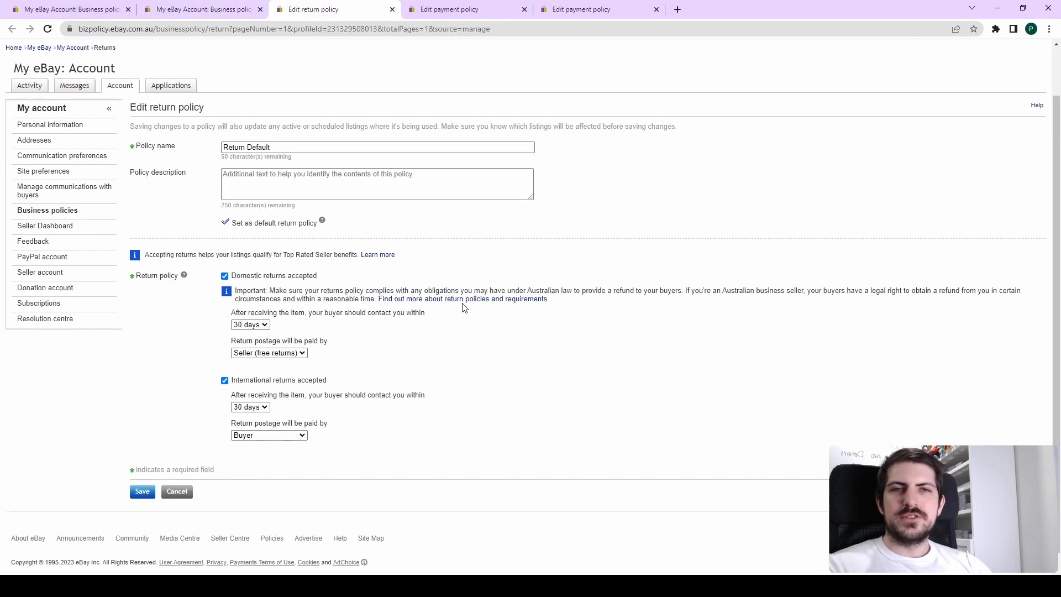
- Review the Return Default policy's name, description and who pays the domestic return postage
click(245, 147)
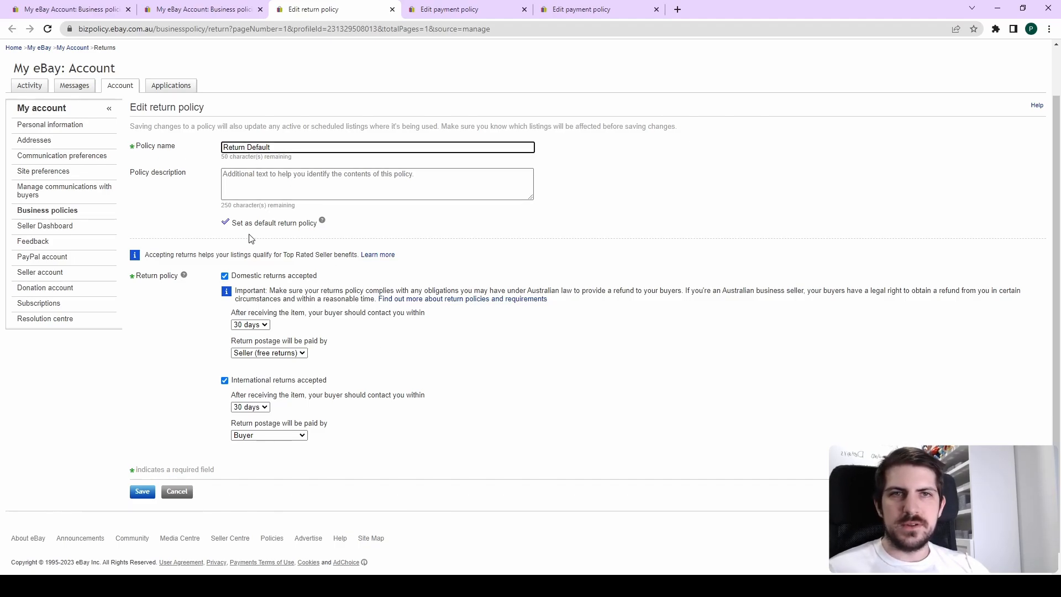
click(503, 210)
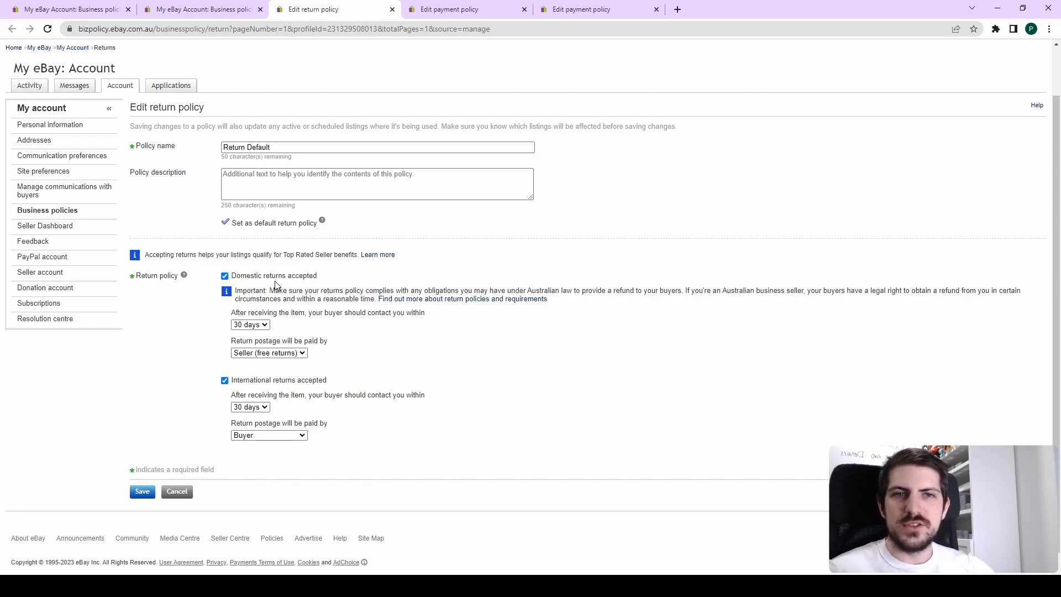
click(265, 354)
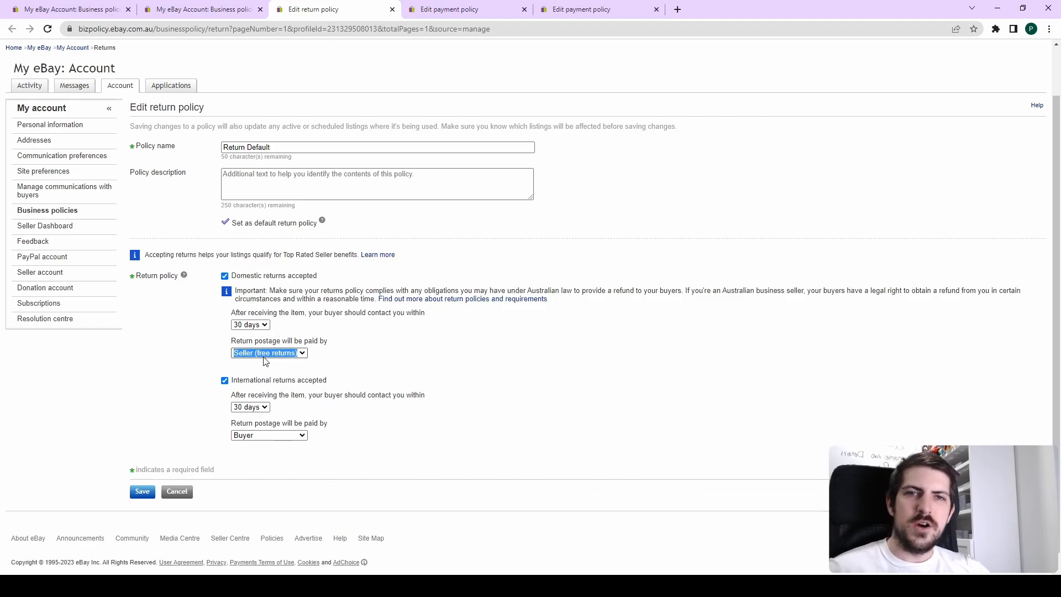
click(402, 356)
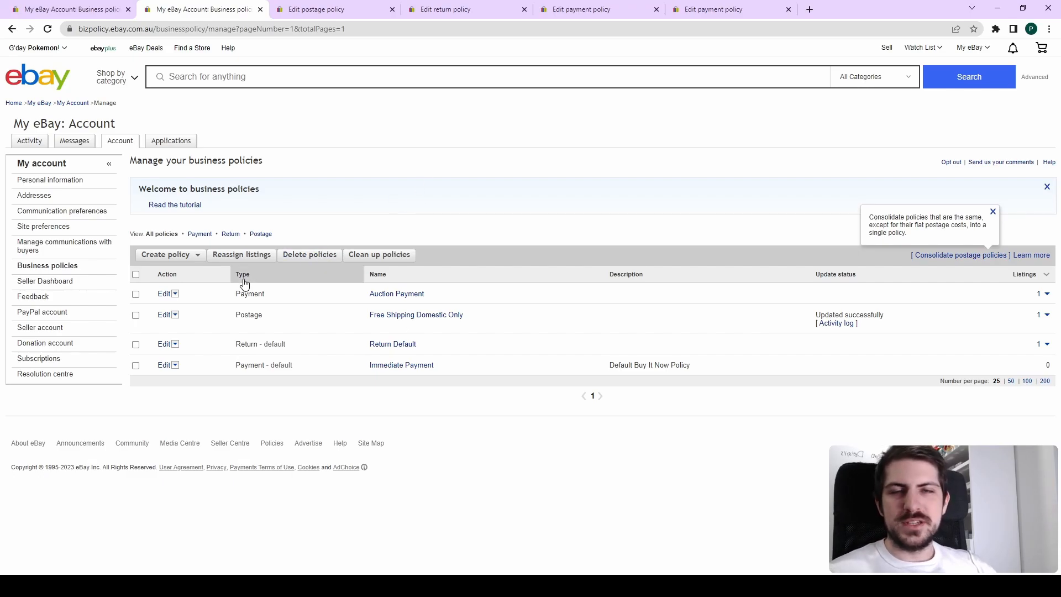
- Open the Free Shipping Domestic Only postage policy for editing and review its domestic postage, handling time, international postage and exclusion settings
click(164, 315)
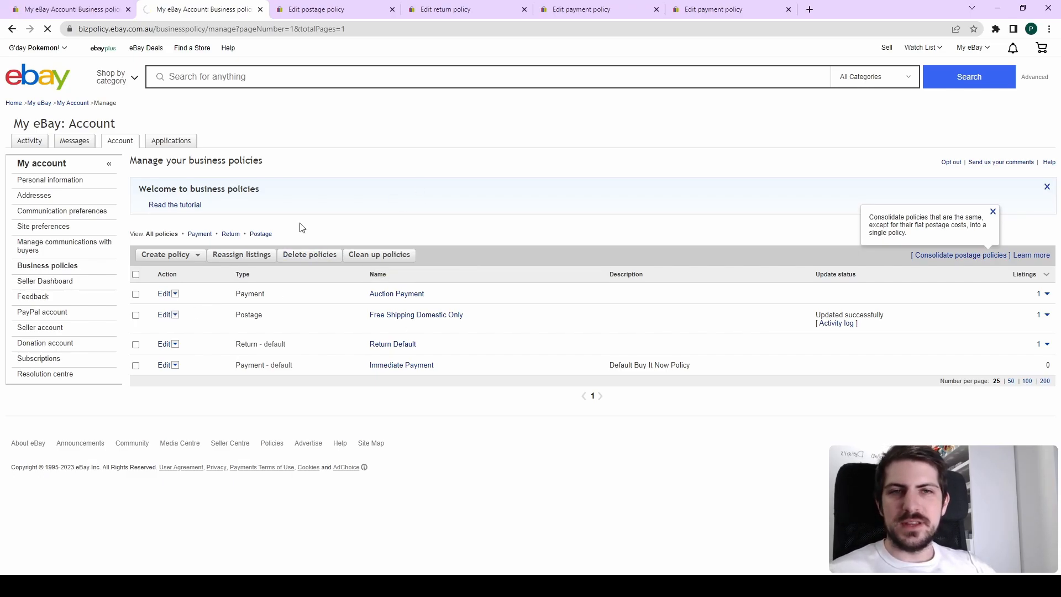
key(alt+Left)
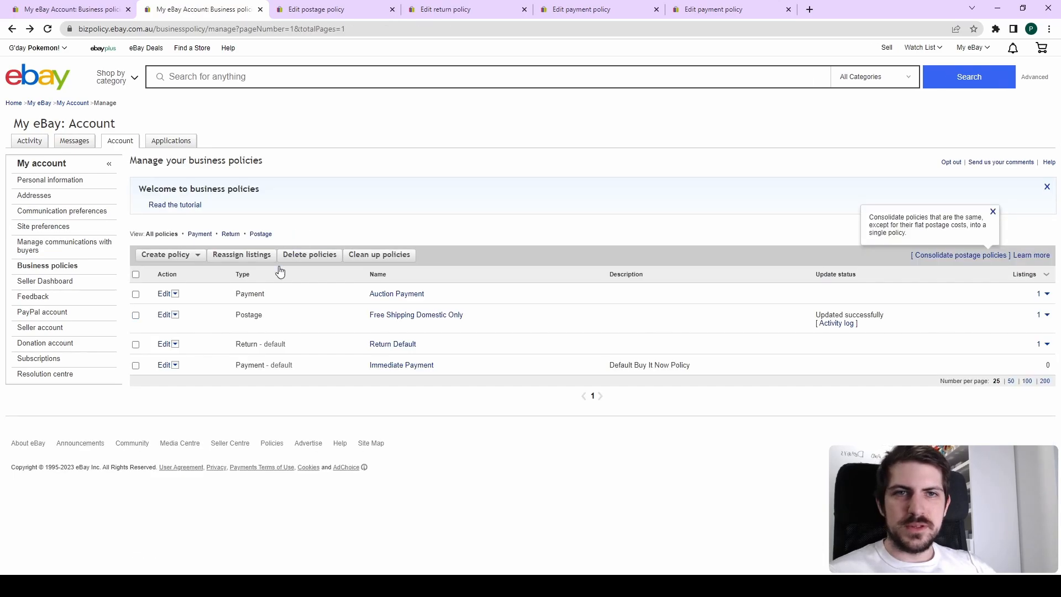
click(169, 258)
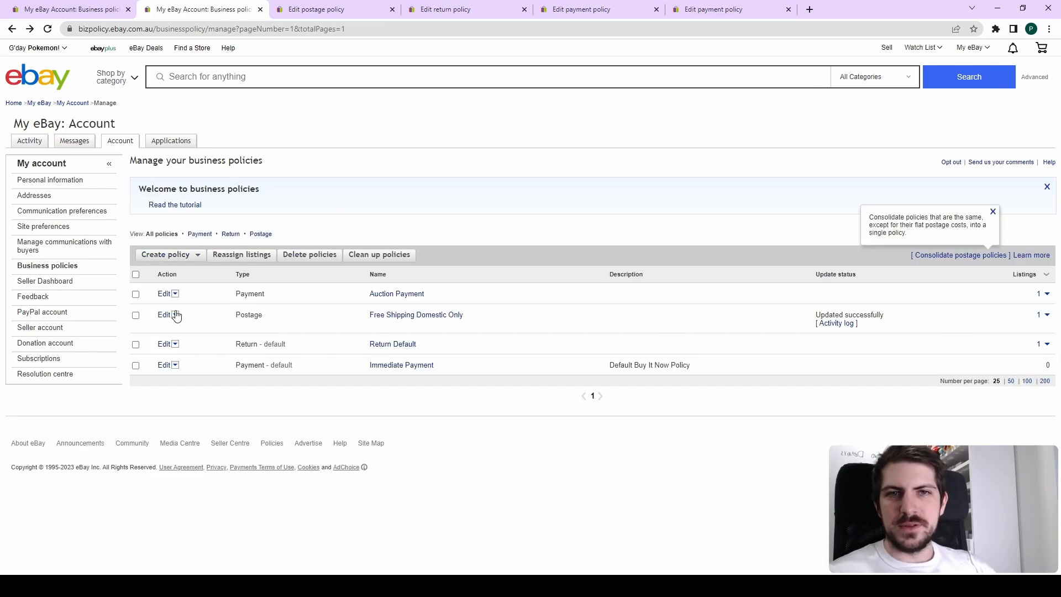
click(164, 314)
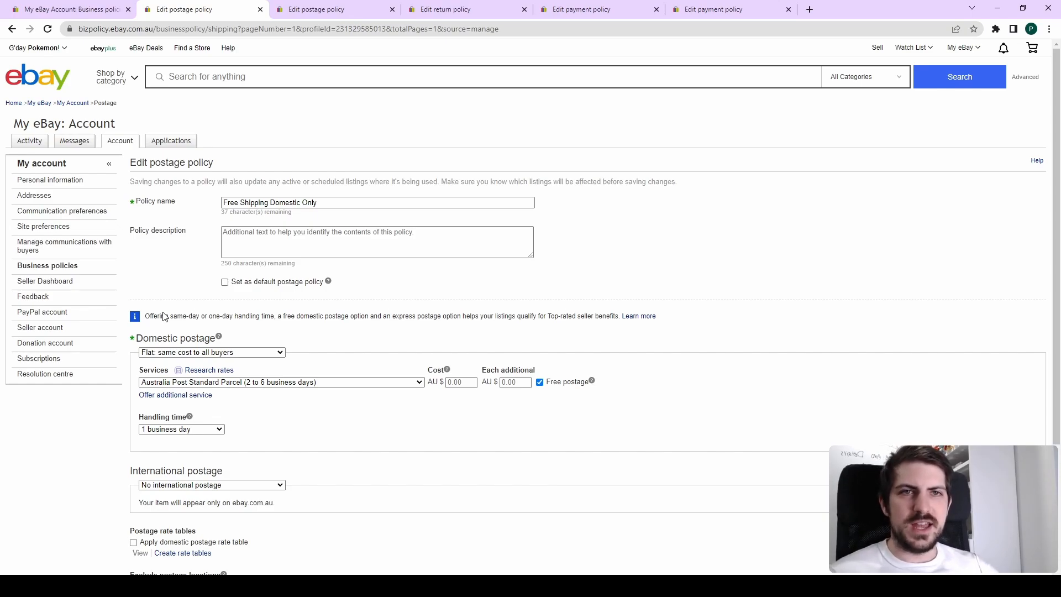
scroll(360, 405, down, 3)
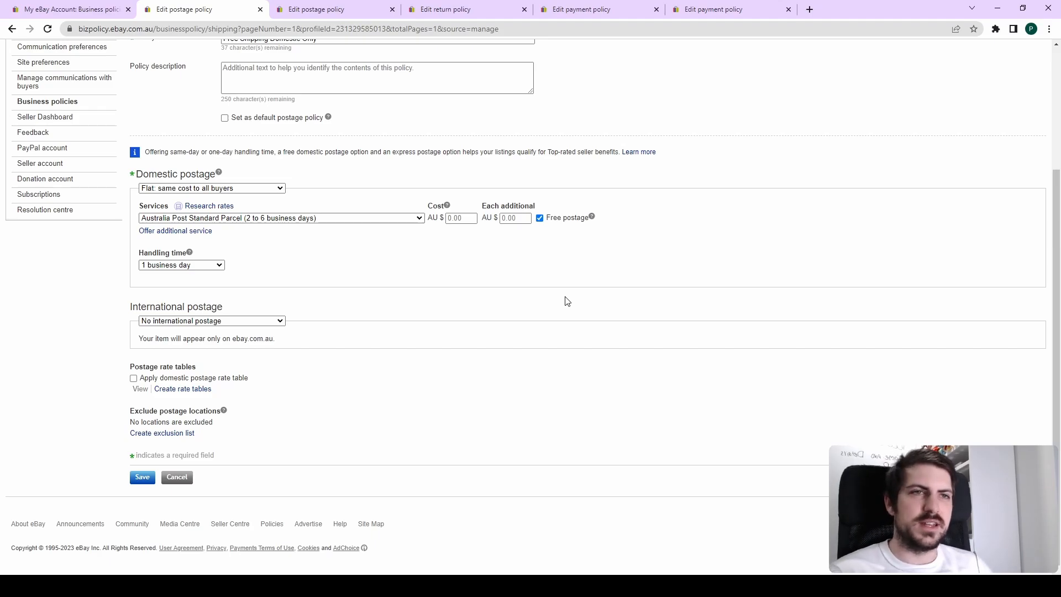
scroll(504, 299, up, 1)
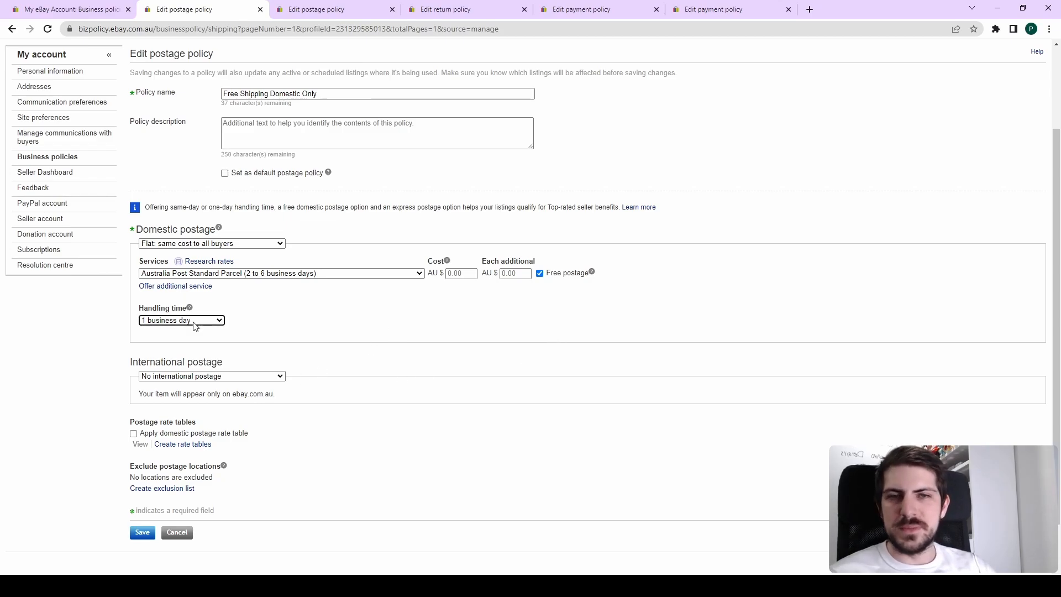
scroll(343, 281, down, 1)
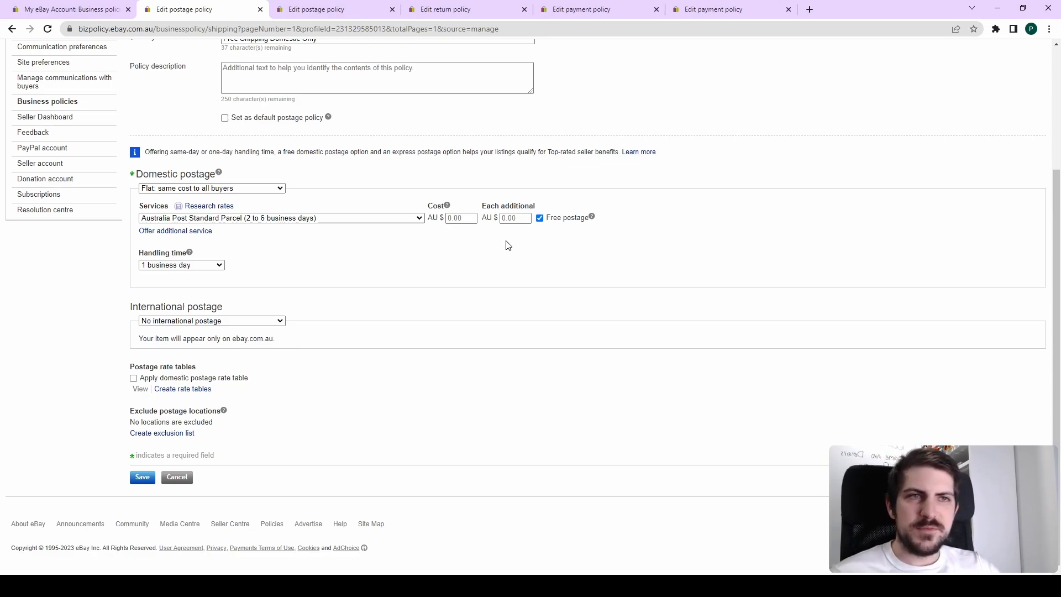
- Turn off free domestic postage and set the cost to AU $1.00 with AU $.20 for each additional item
click(540, 217)
click(453, 219)
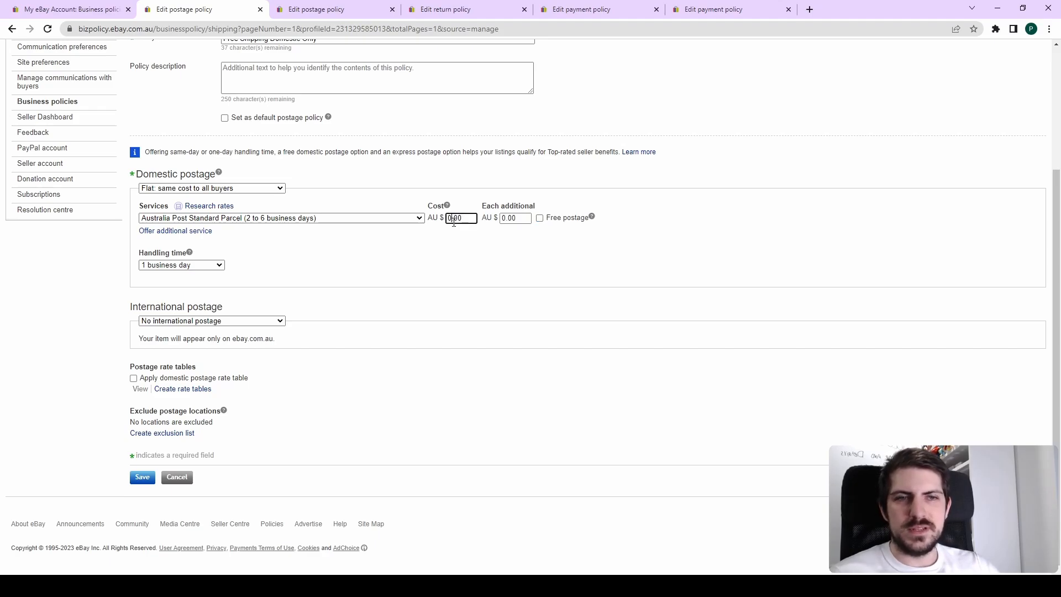
text(10)
key(BackSpace)
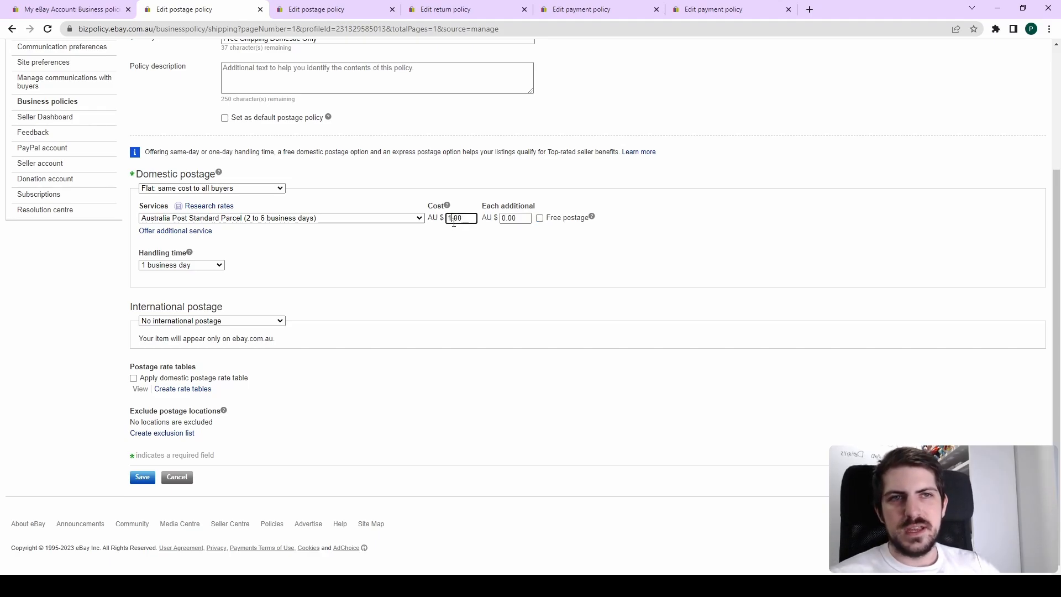
drag(517, 219, 501, 219)
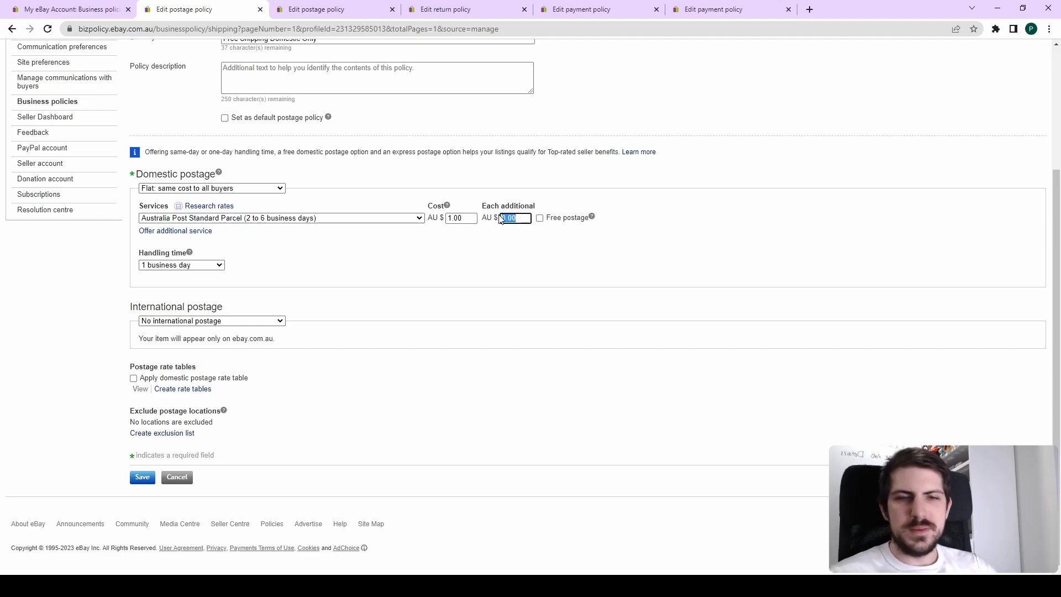
text(.20)
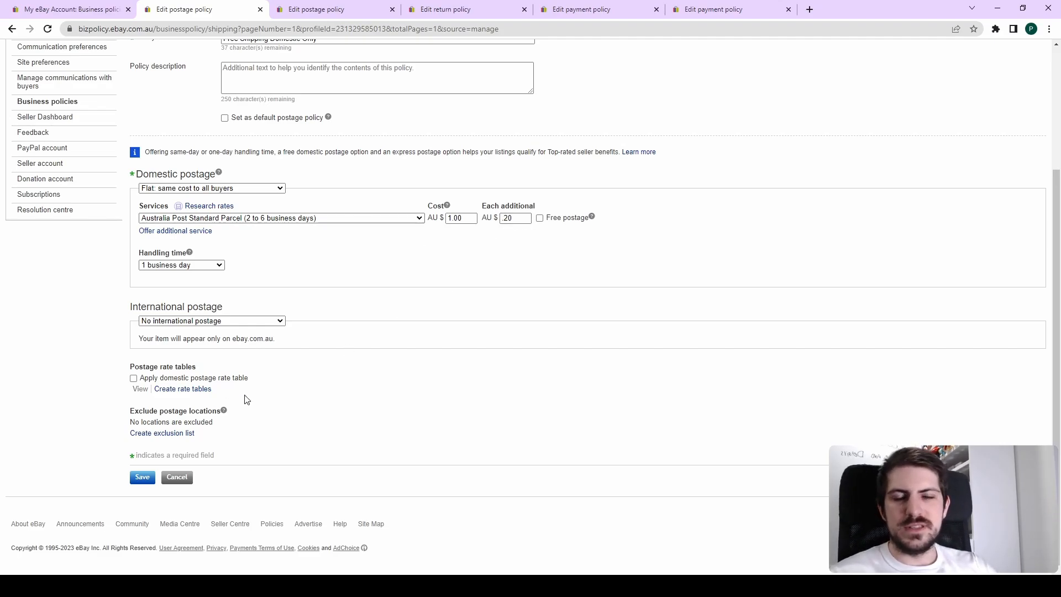
- Turn free postage back on for the domestic Australia Post Standard Parcel service
drag(517, 228, 535, 221)
click(540, 218)
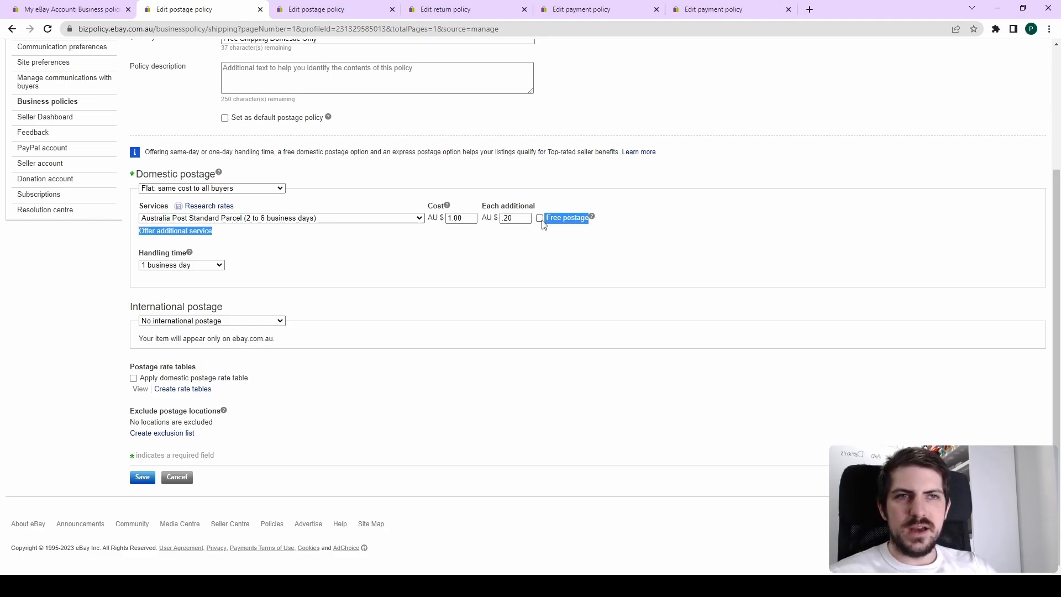
click(541, 246)
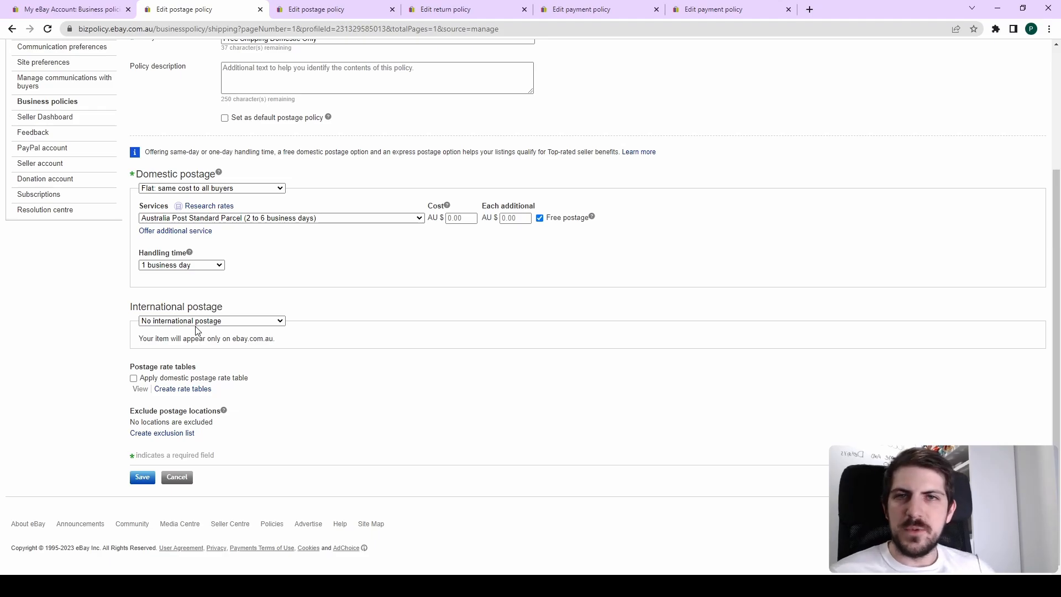
- Set international postage to "Flat: same cost to all buyers" and enter a cost of AU $25
click(227, 315)
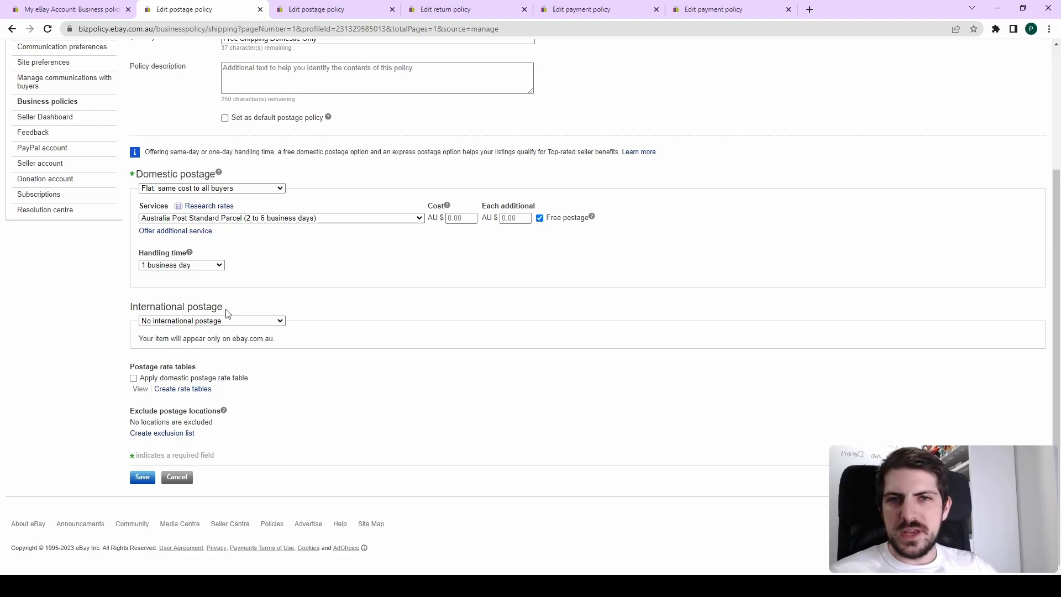
click(235, 339)
scroll(271, 329, down, 1)
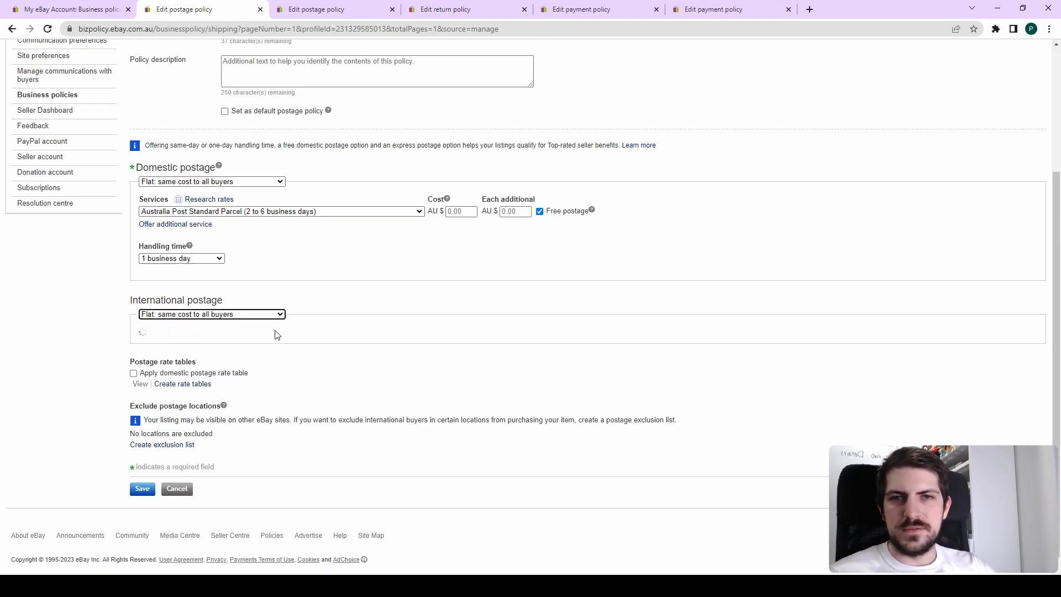
scroll(509, 381, down, 1)
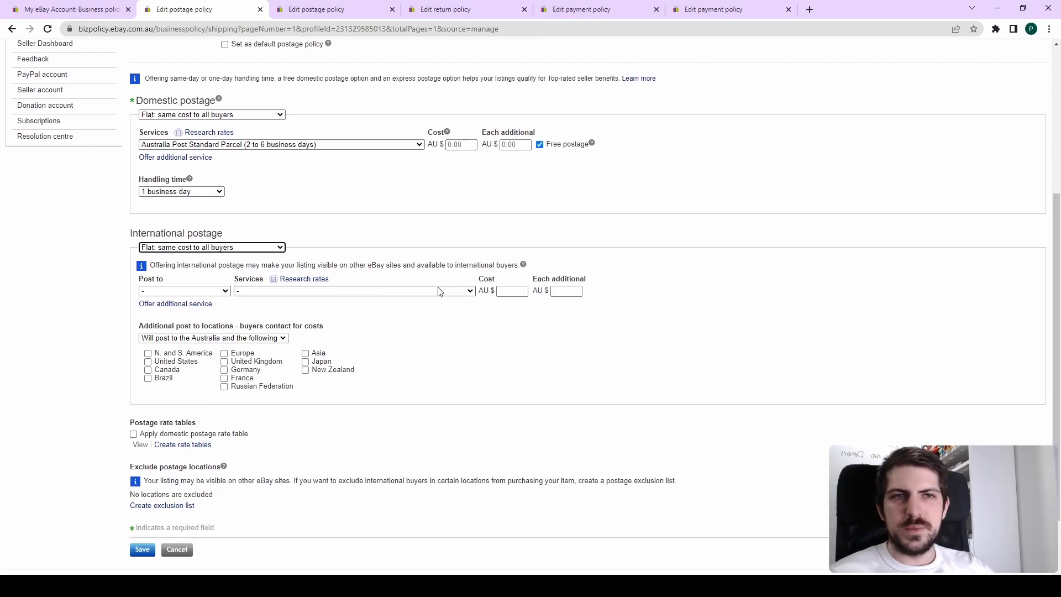
click(521, 290)
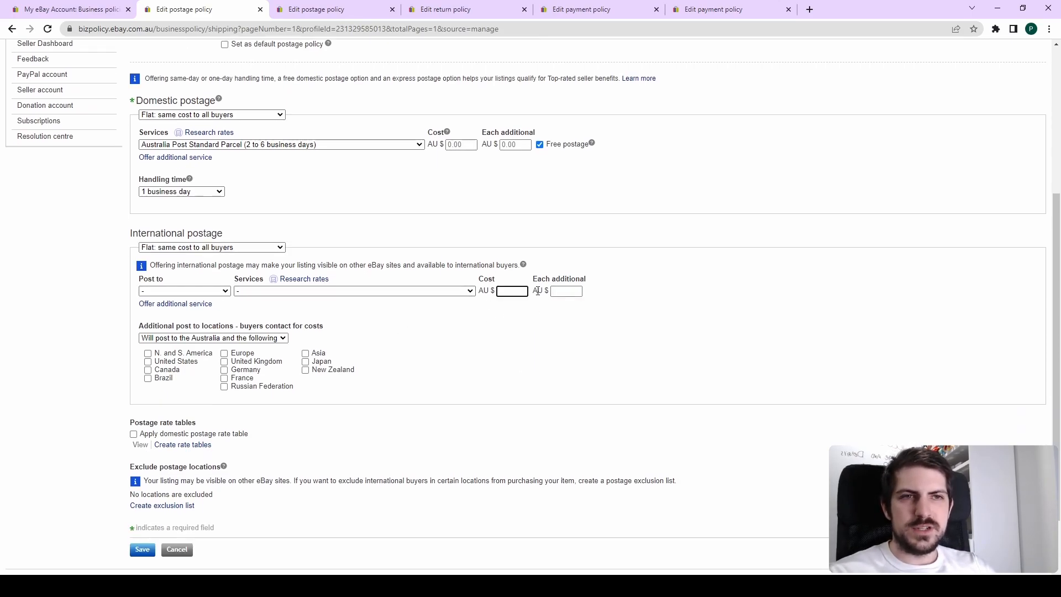
click(552, 291)
click(506, 289)
text(25)
click(497, 348)
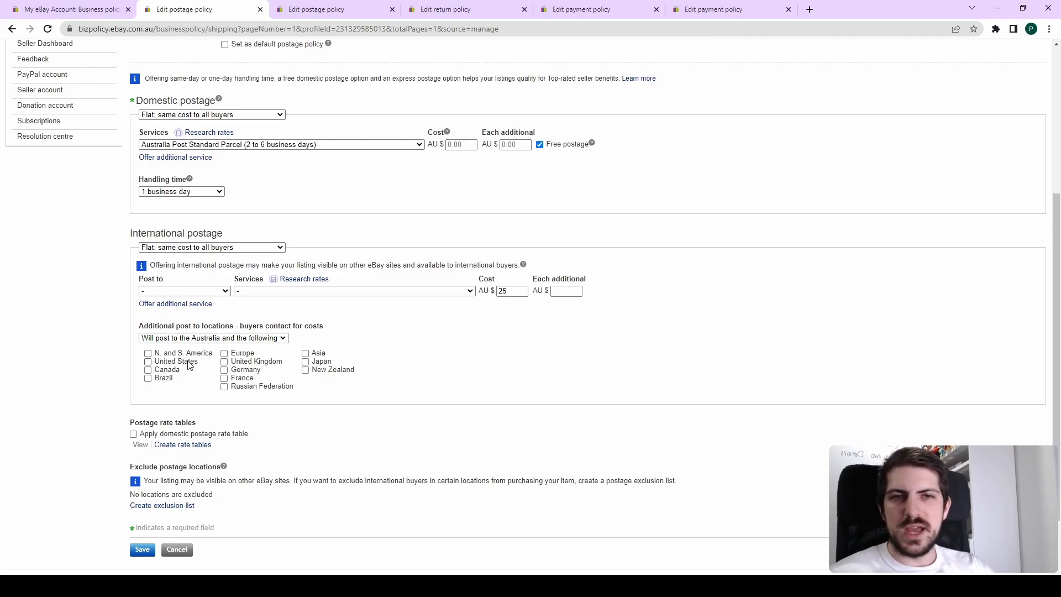
- Add United States, United Kingdom, Europe, New Zealand and Japan as additional post-to locations
click(199, 290)
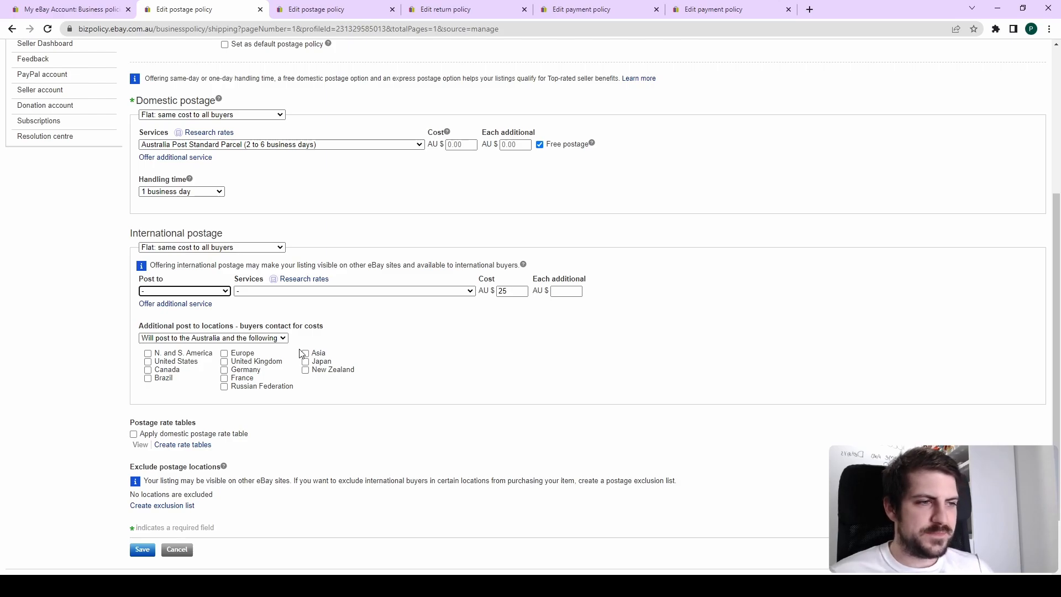
click(170, 363)
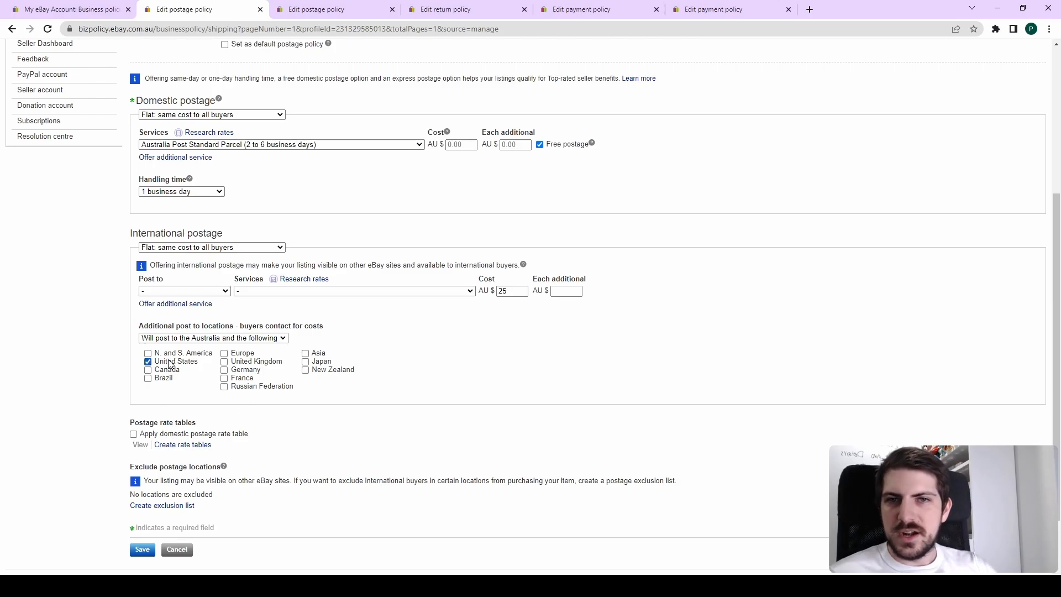
click(246, 365)
click(239, 355)
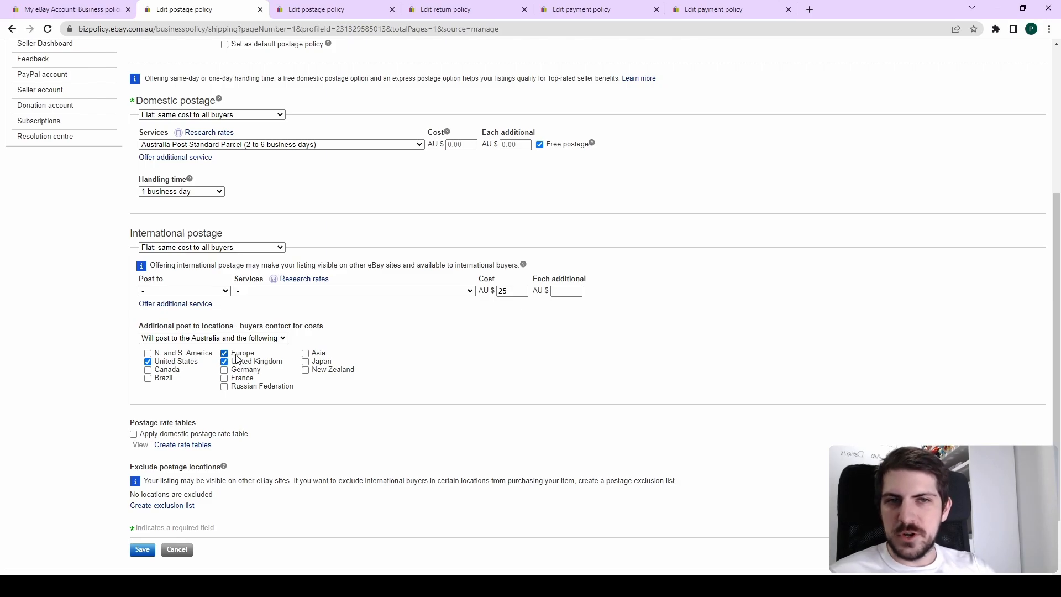
click(317, 371)
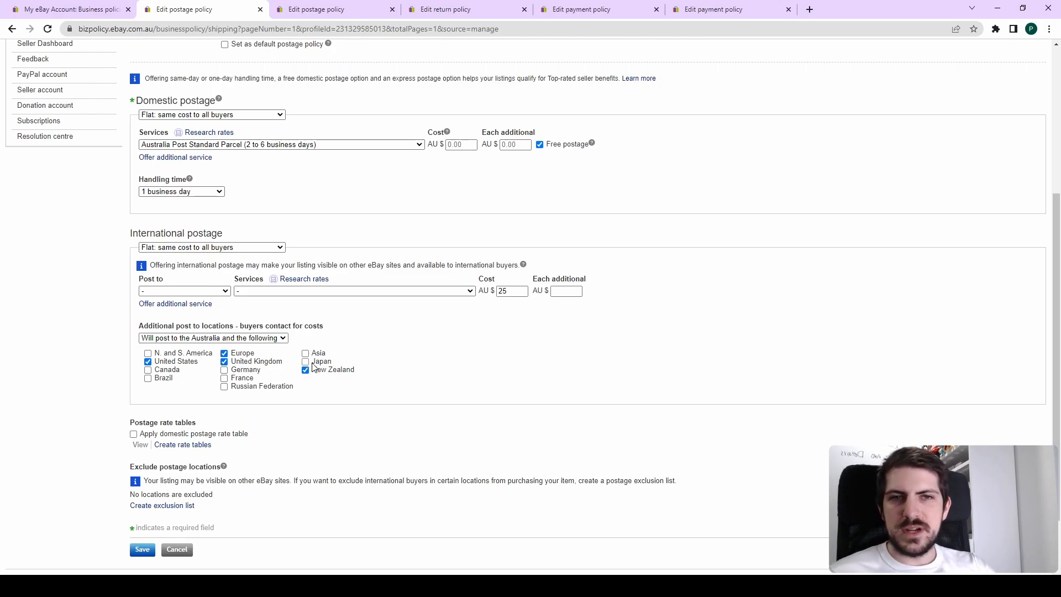
click(314, 363)
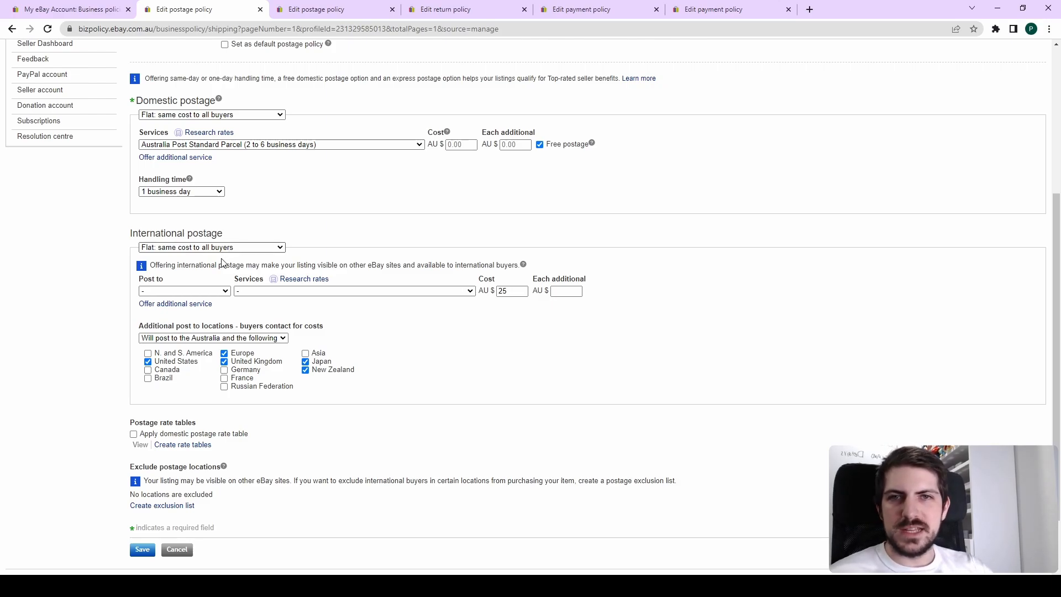
- Set international postage back to "No international postage"
click(222, 278)
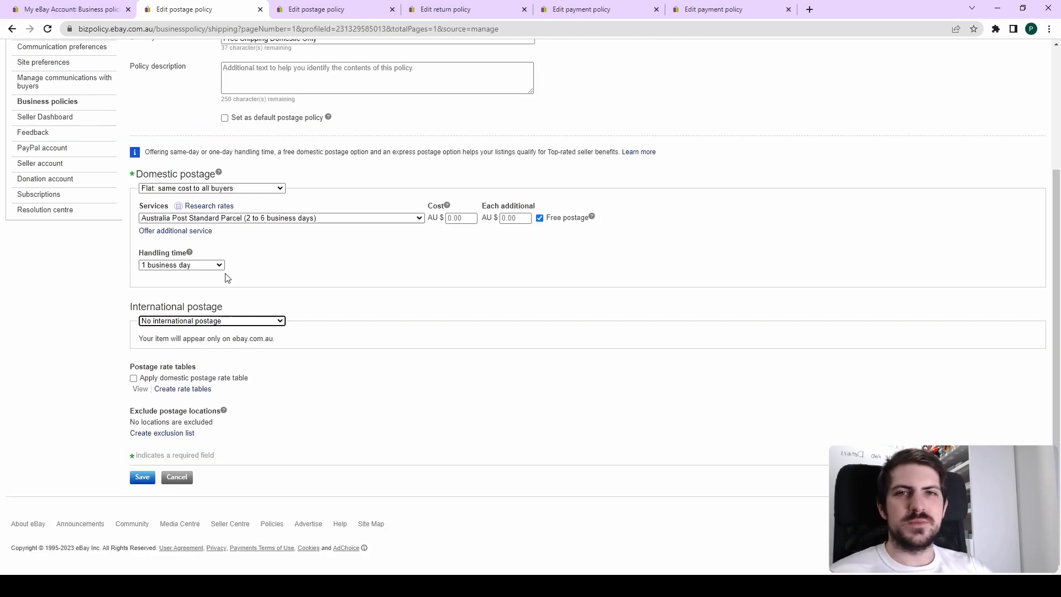
click(256, 274)
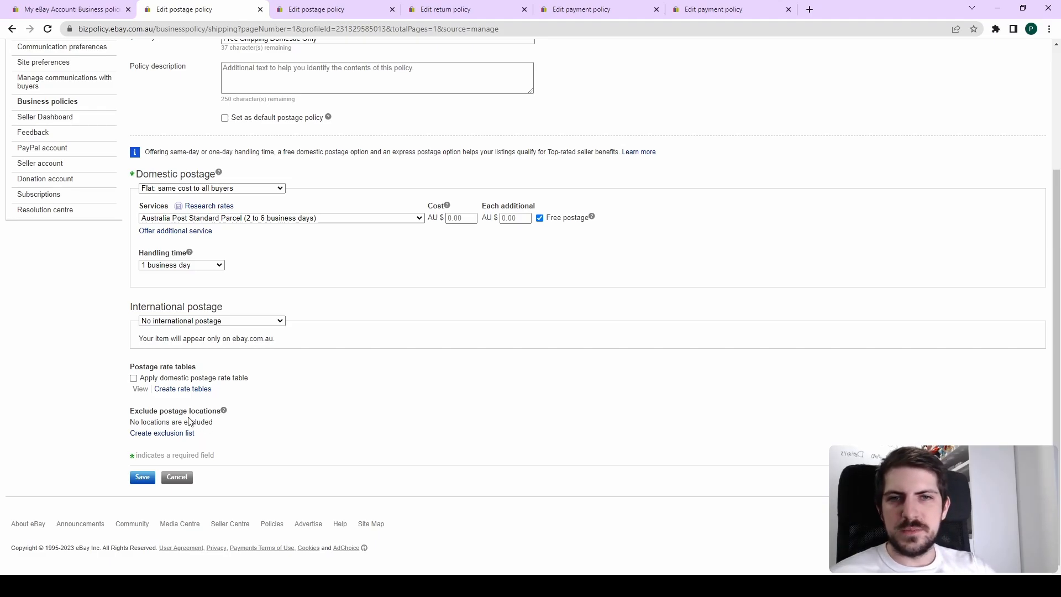
- Examine the domestic and international regions available in the postage exclusion list, and close it without applying changes
click(183, 432)
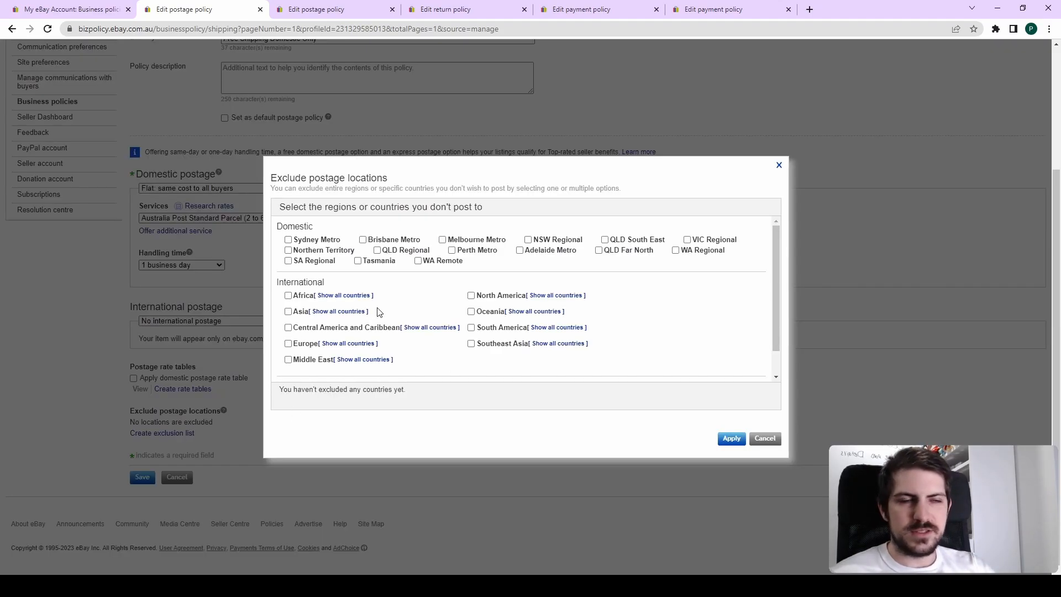
click(764, 438)
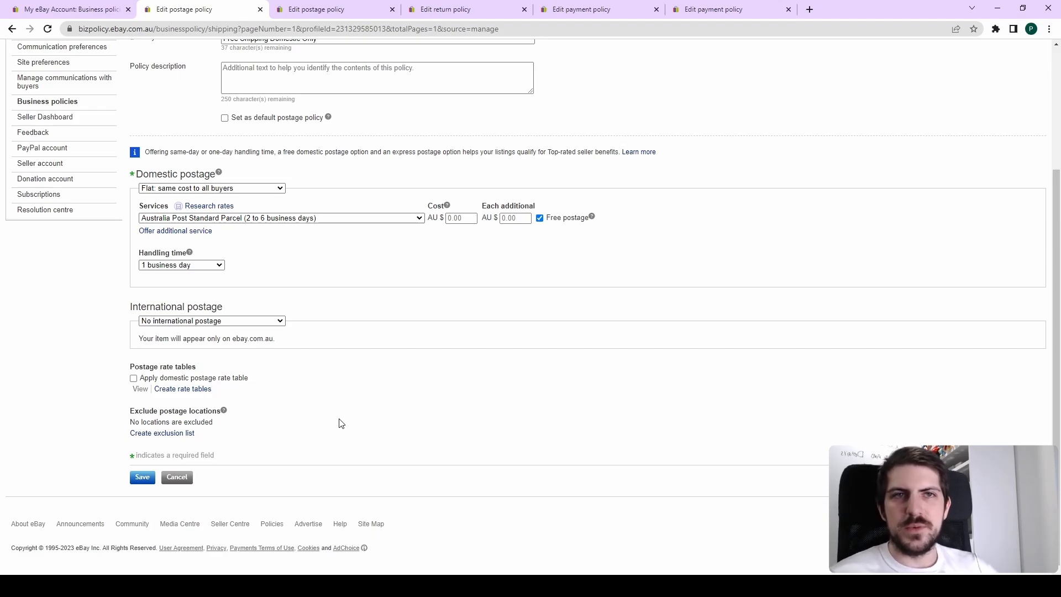
scroll(340, 423, up, 3)
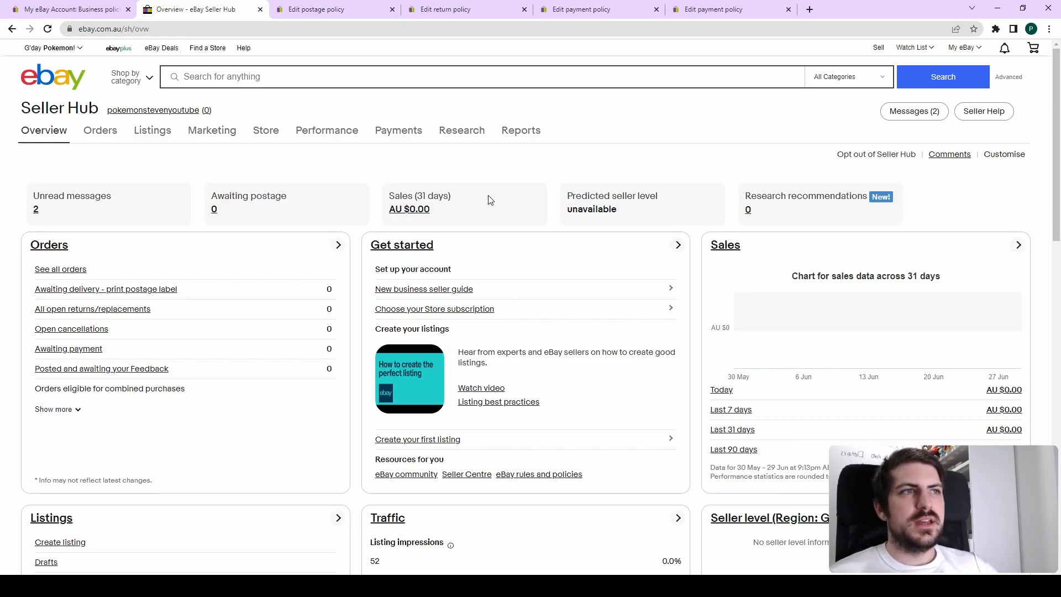
- Open the Selling/Sold area of My eBay and look over the Seller Hub overview
mouse_move(957, 53)
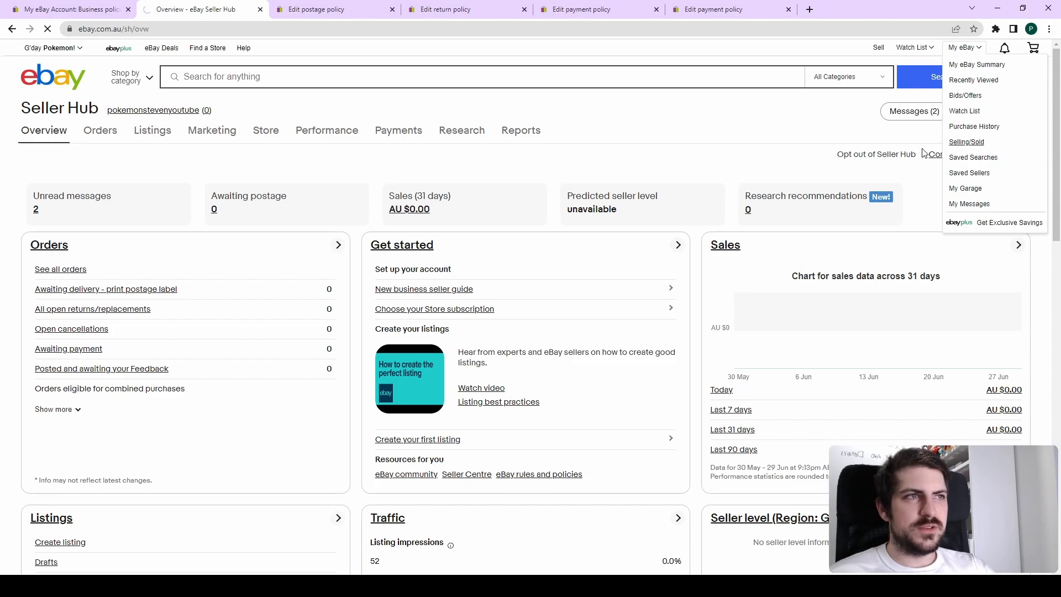
click(966, 142)
scroll(359, 288, down, 3)
scroll(369, 267, up, 2)
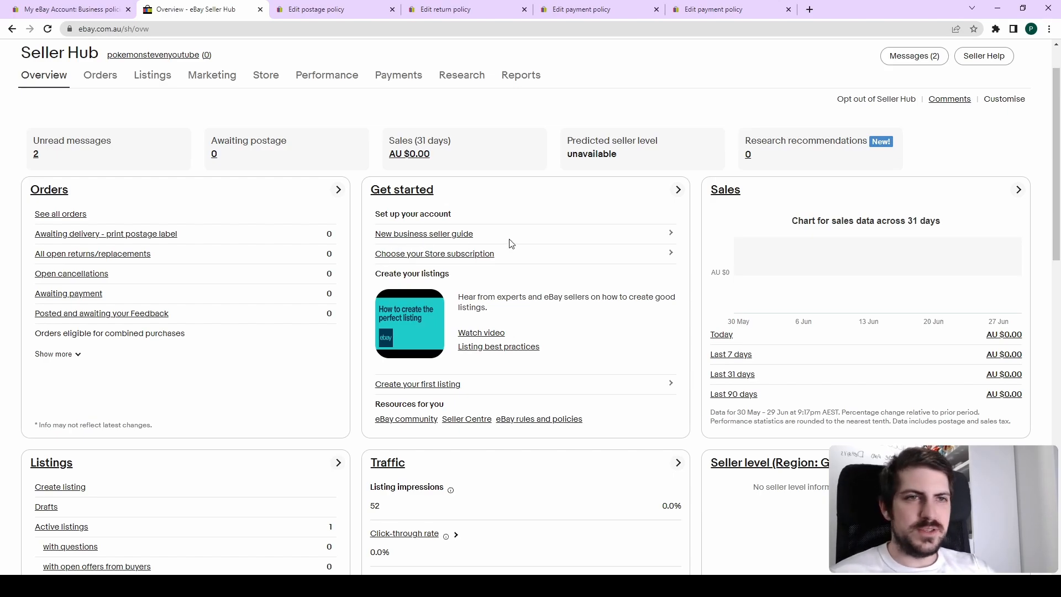
scroll(755, 229, up, 1)
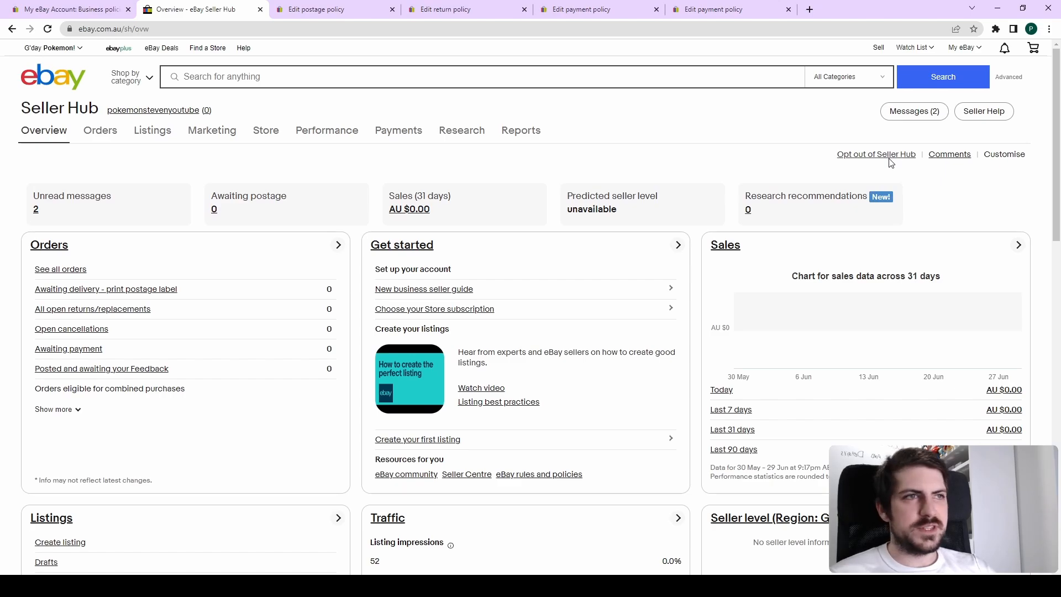
- Start customising the Seller Hub overview and look through its display options and all of its cards
click(1003, 155)
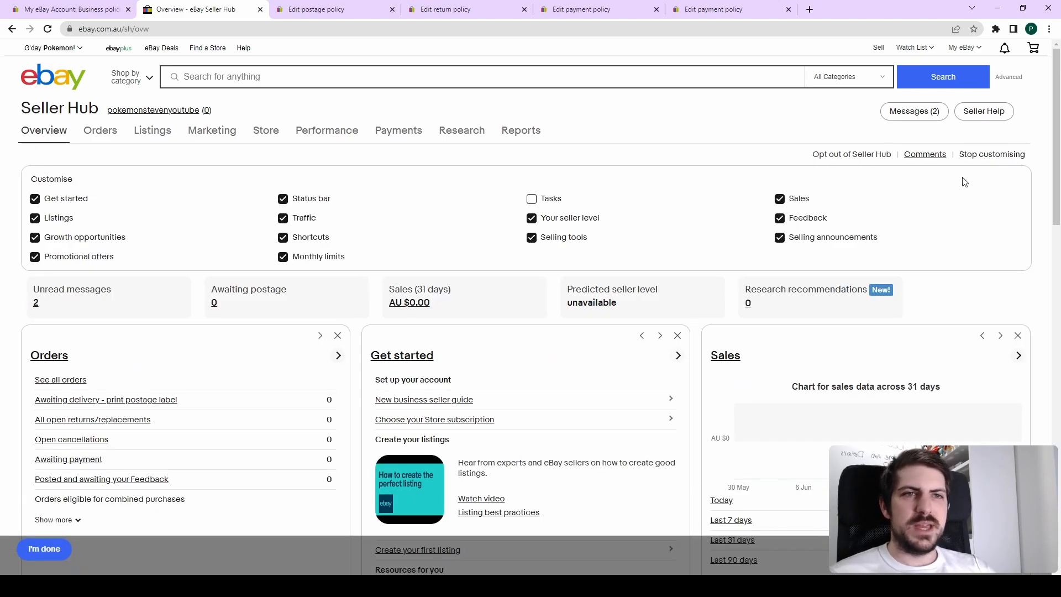
scroll(537, 208, down, 3)
scroll(221, 157, down, 1)
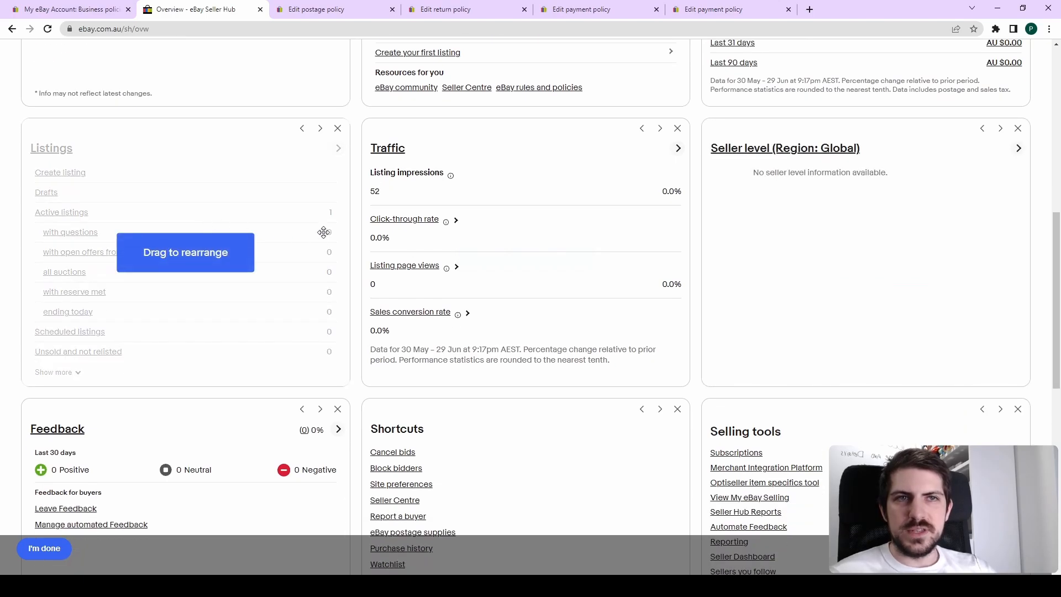
scroll(556, 206, down, 3)
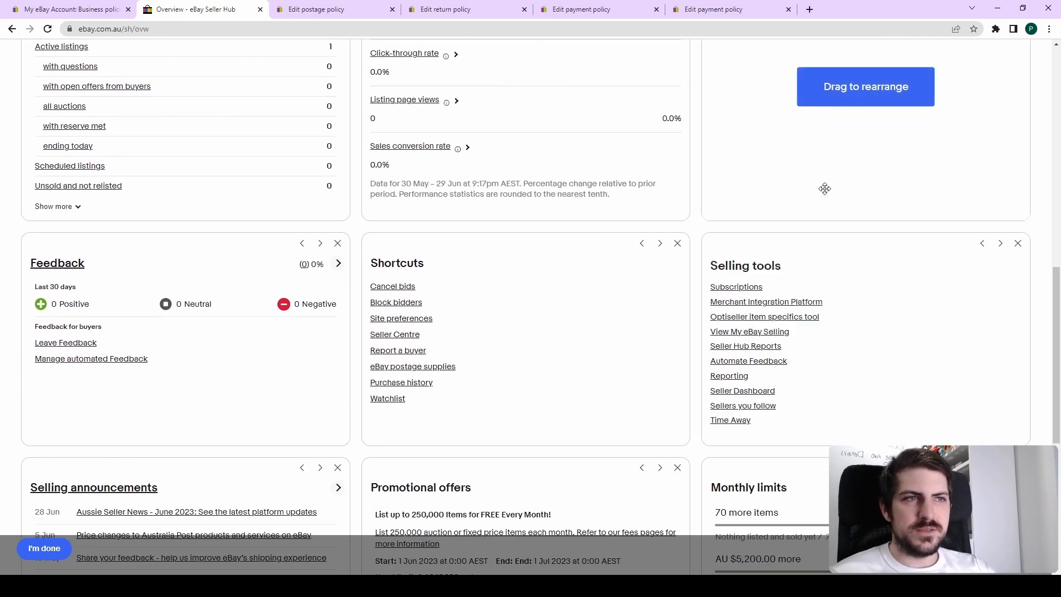
scroll(717, 229, down, 3)
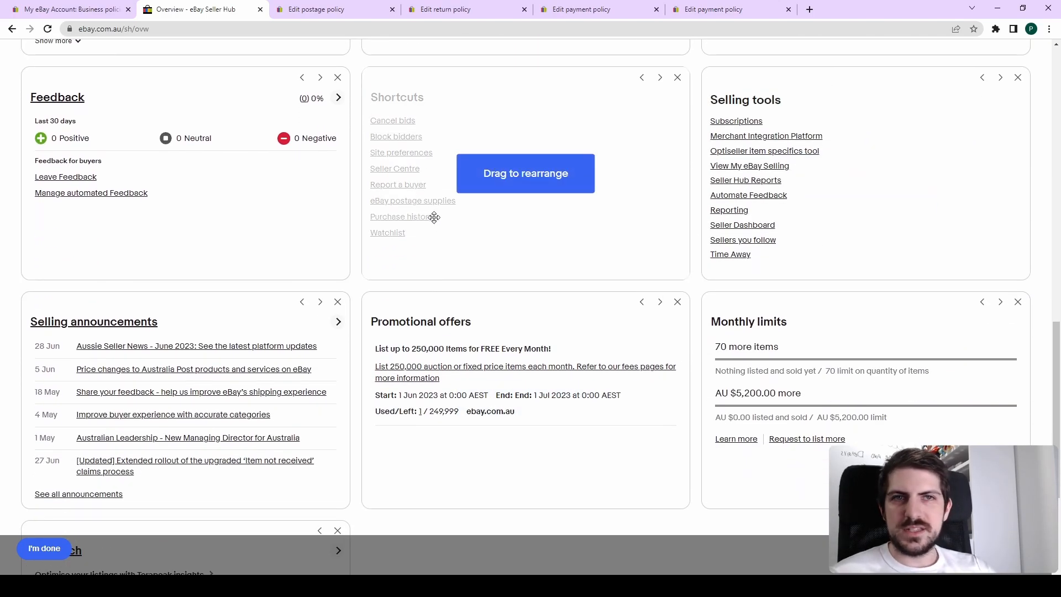
scroll(426, 207, down, 1)
scroll(249, 172, down, 2)
scroll(220, 182, down, 1)
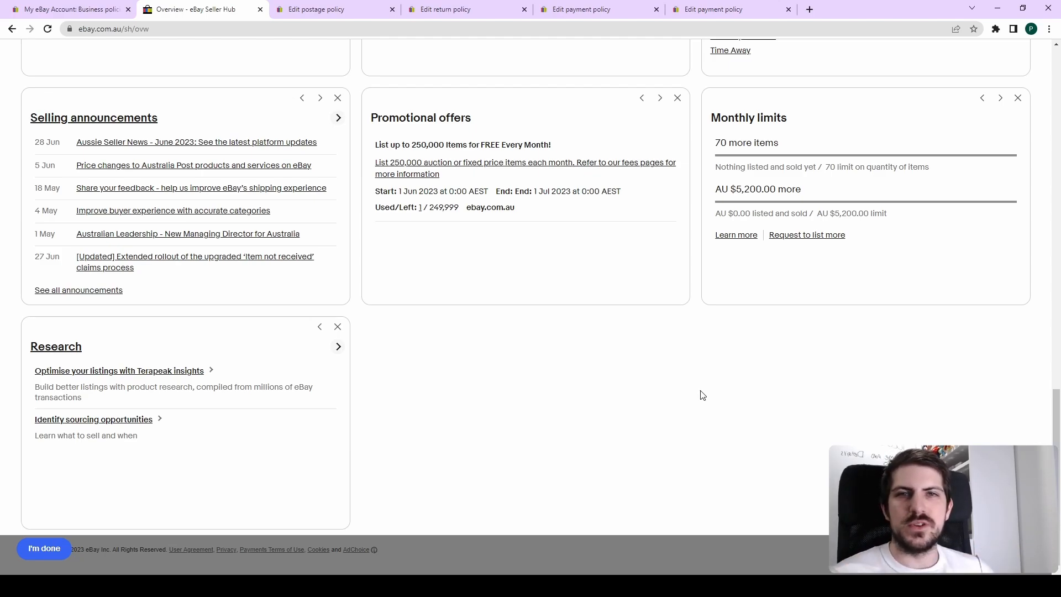
scroll(707, 387, up, 3)
scroll(714, 373, up, 15)
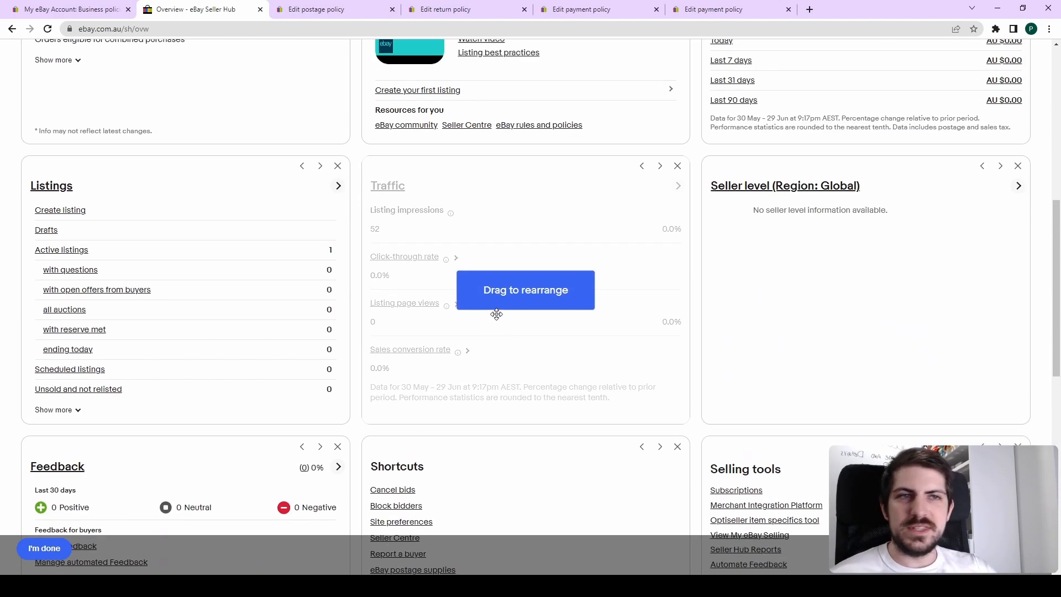
scroll(521, 372, down, 2)
scroll(221, 312, up, 1)
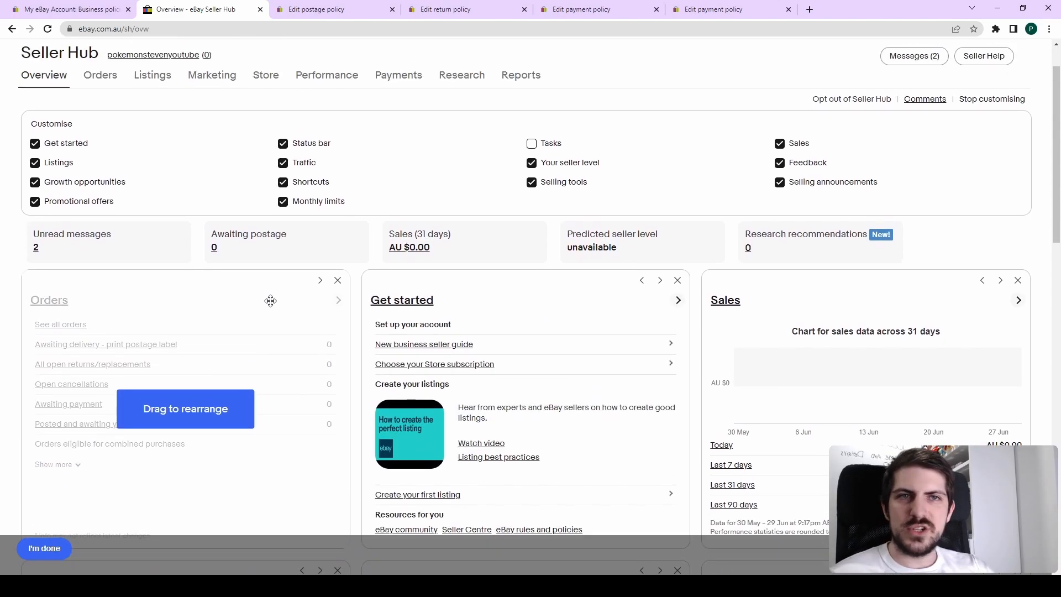
- Rearrange the overview cards: Sales ahead of Get started, Traffic into the first row's middle slot, and Orders after Traffic
scroll(497, 262, down, 2)
drag(736, 239, 687, 246)
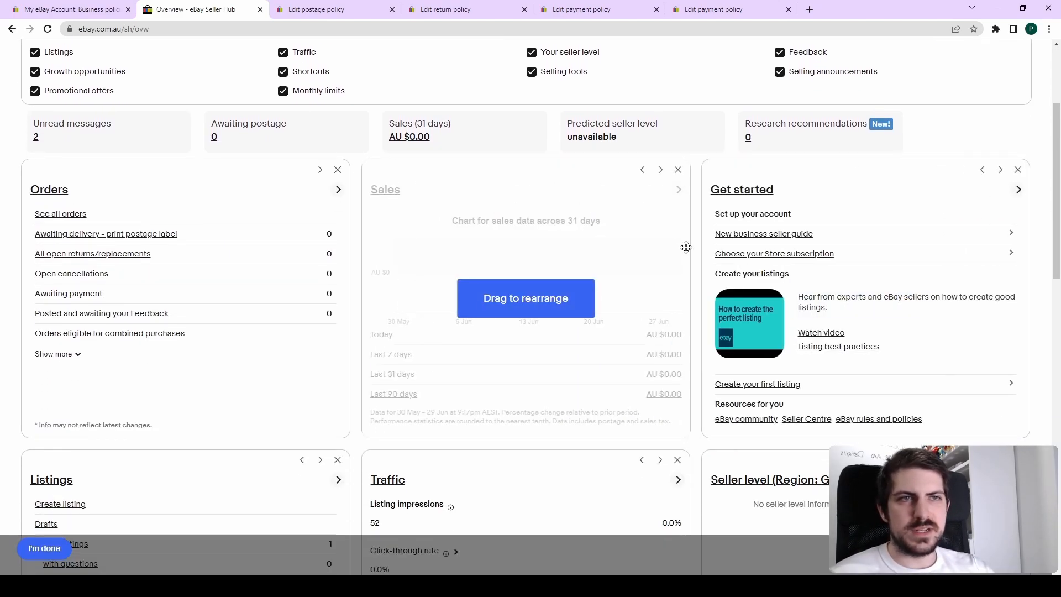
scroll(711, 289, down, 1)
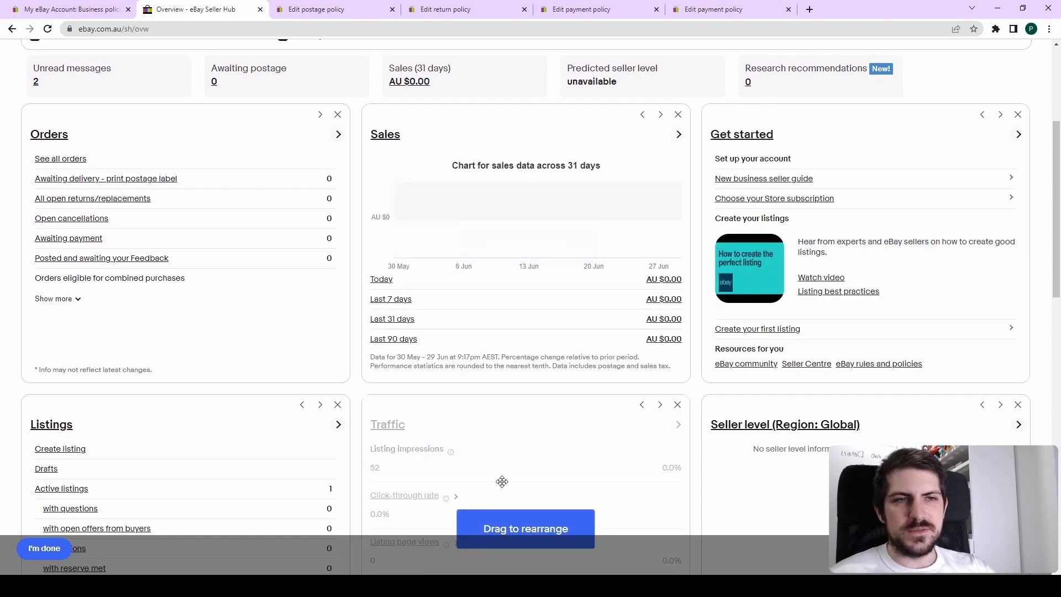
drag(502, 481, 538, 282)
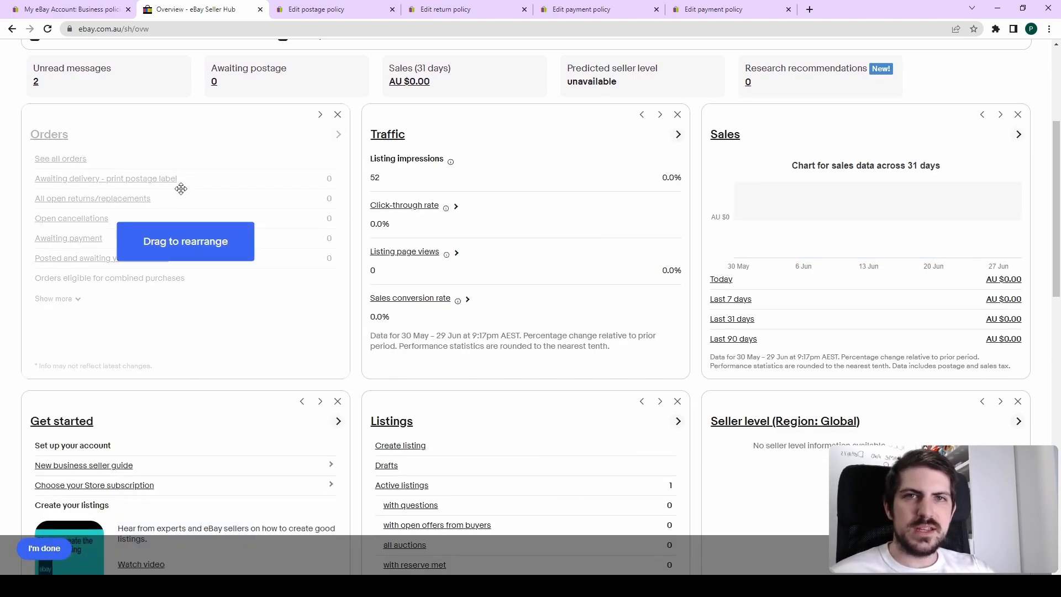
drag(178, 184, 580, 177)
scroll(487, 377, down, 5)
scroll(486, 376, down, 8)
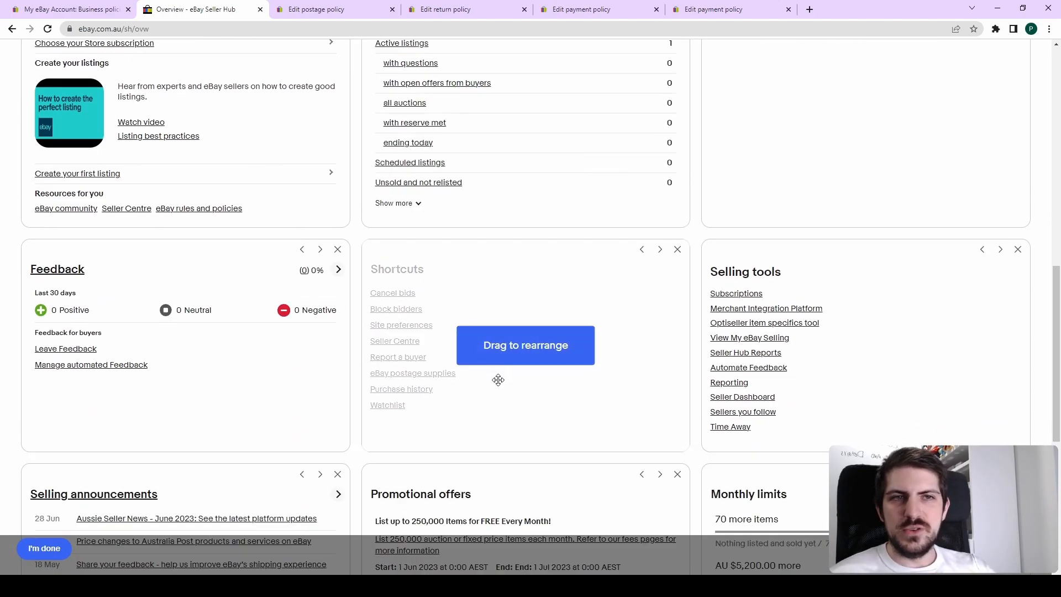
- Reorder the first row of overview cards as Sales, Orders and Traffic
scroll(462, 475, up, 13)
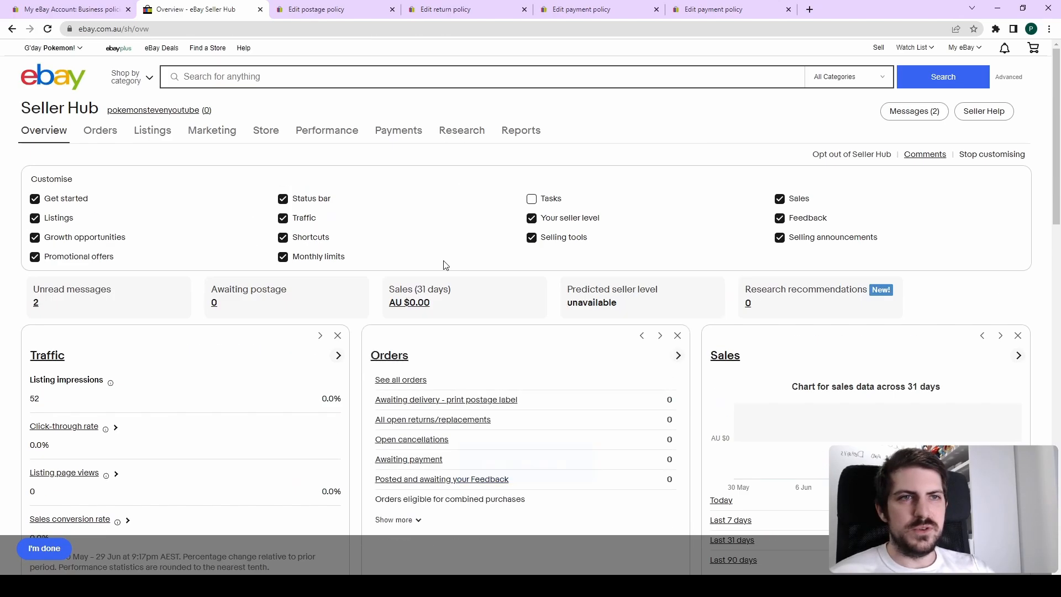
scroll(583, 333, down, 3)
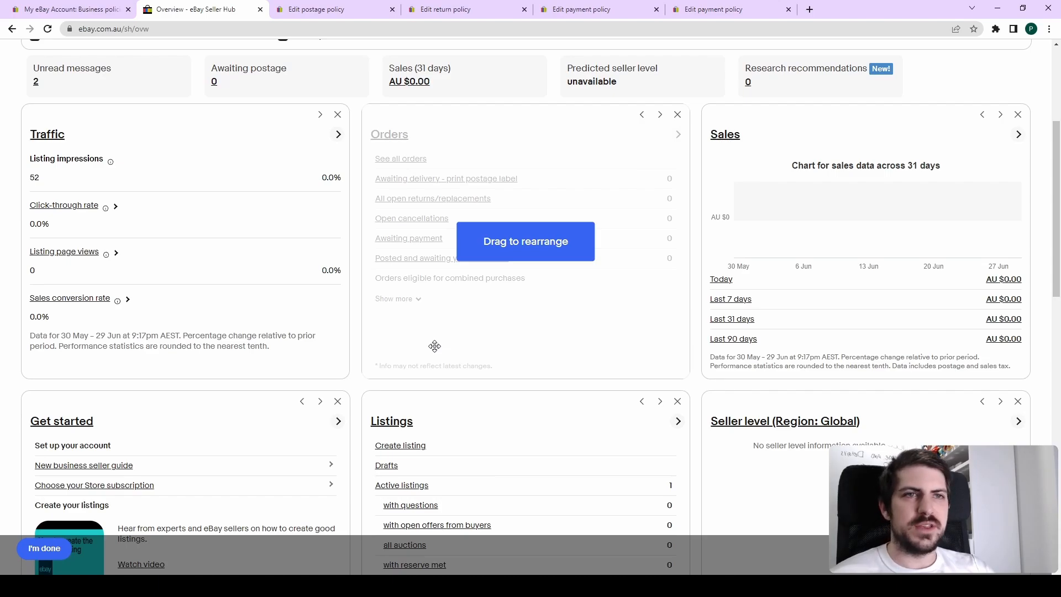
scroll(423, 381, down, 2)
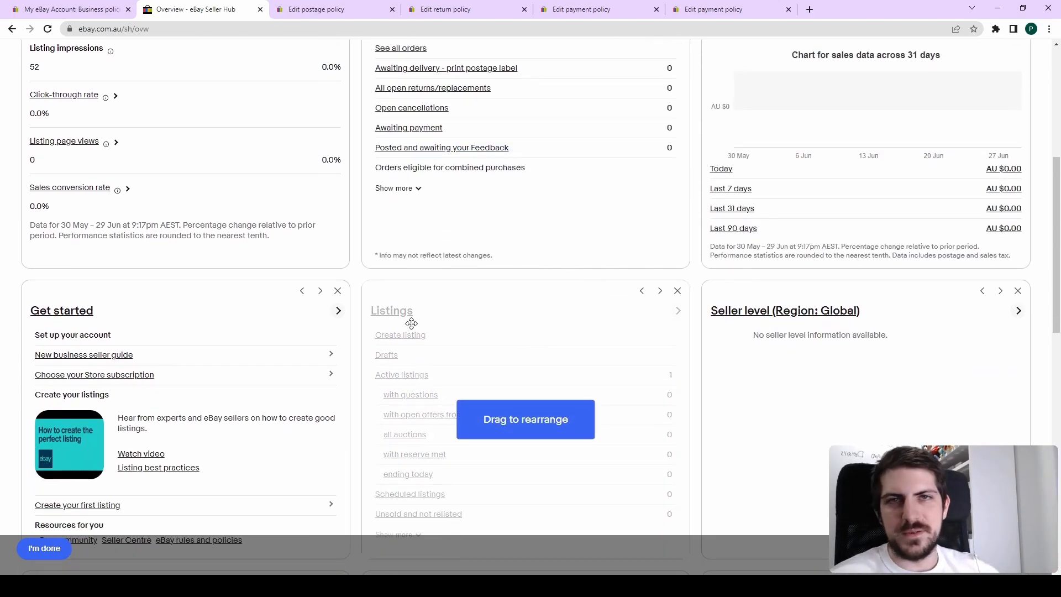
scroll(412, 323, down, 8)
scroll(225, 296, up, 10)
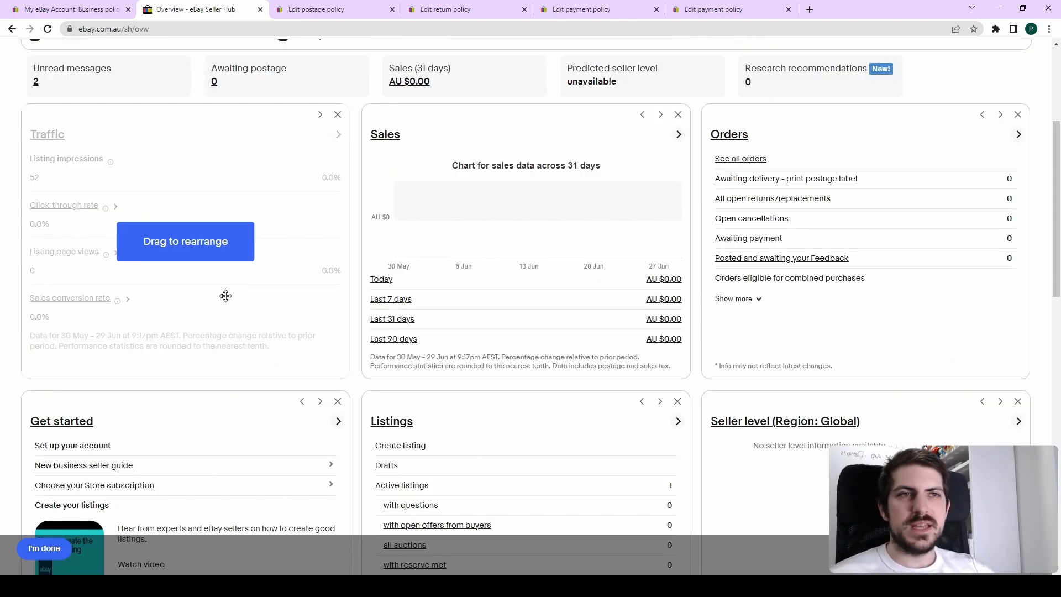
drag(265, 239, 638, 247)
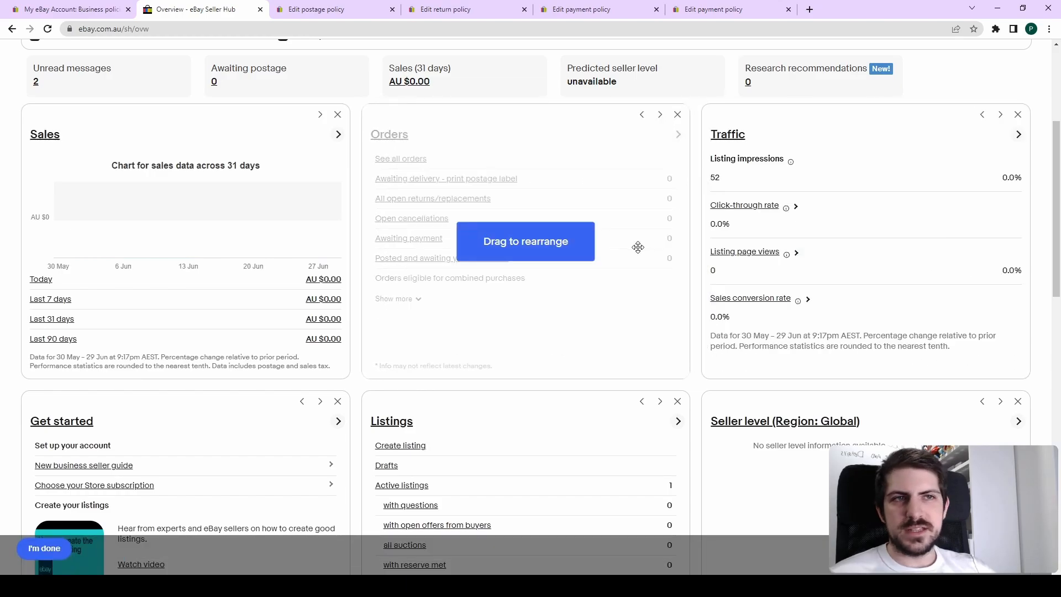
- Move the Get started card into the first row's middle slot, between Sales and Orders
scroll(547, 310, down, 2)
drag(324, 339, 582, 267)
scroll(583, 266, up, 1)
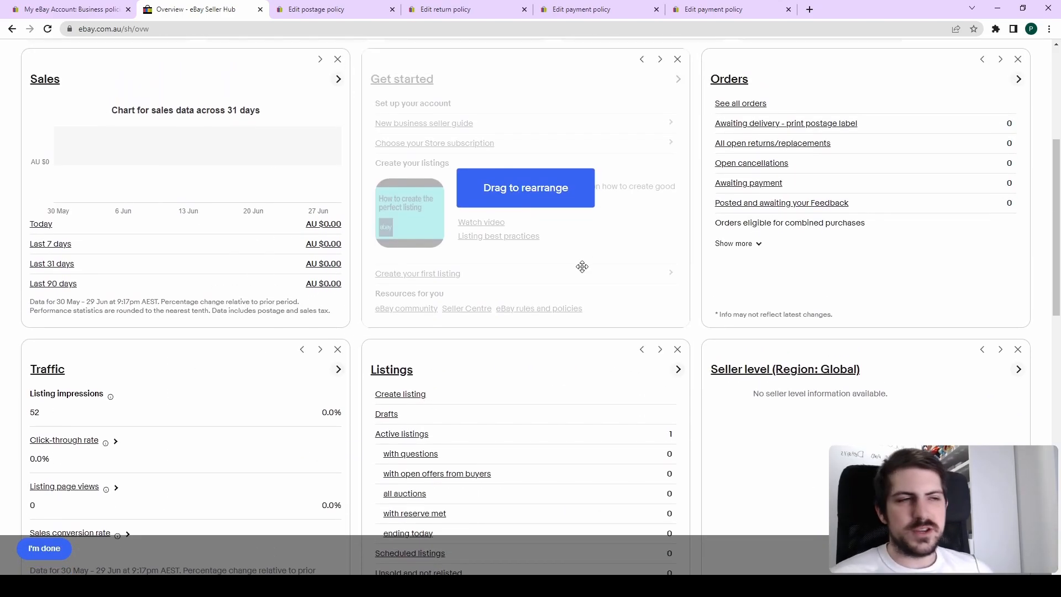